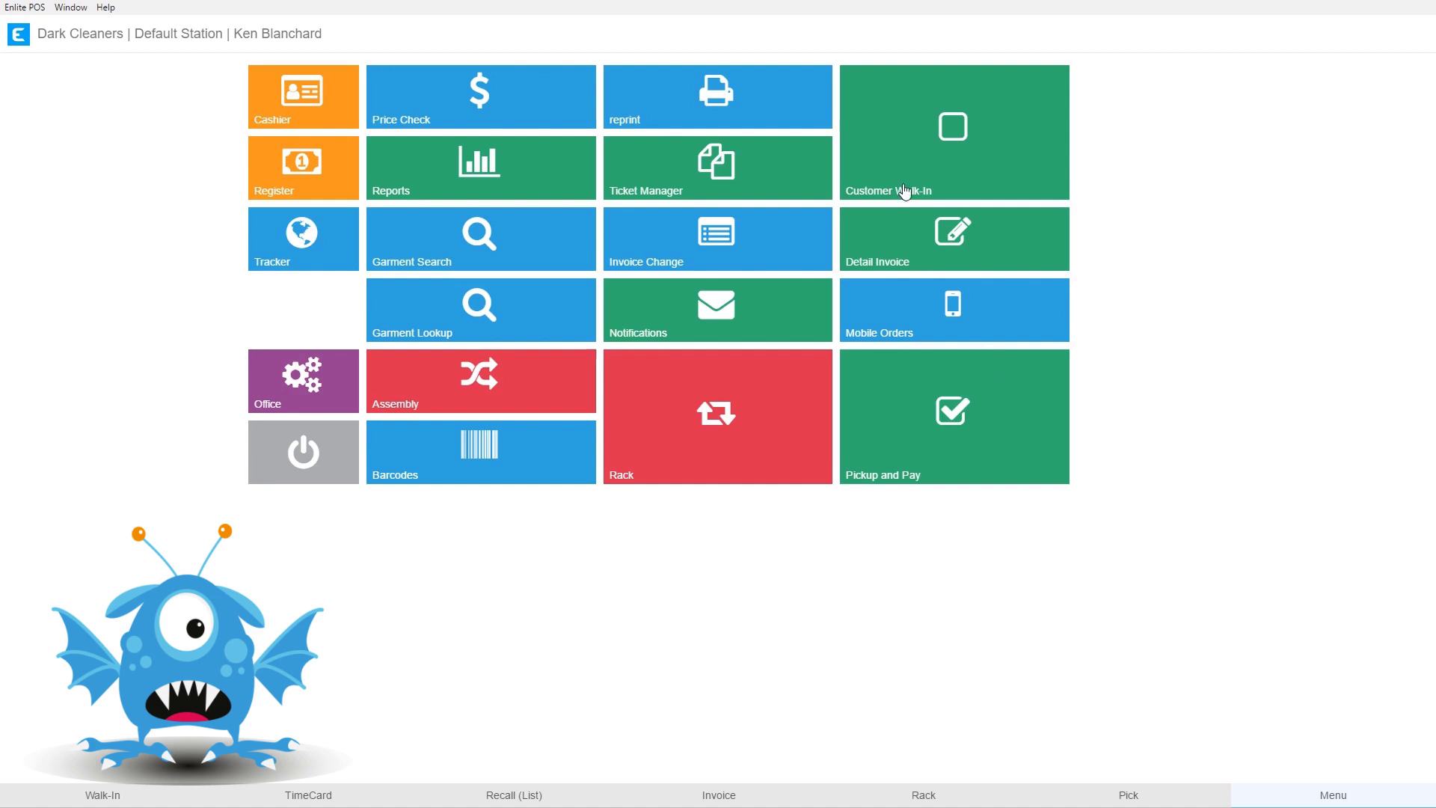
Open the customer walk-in screen and sign in with the employee PIN
click(931, 169)
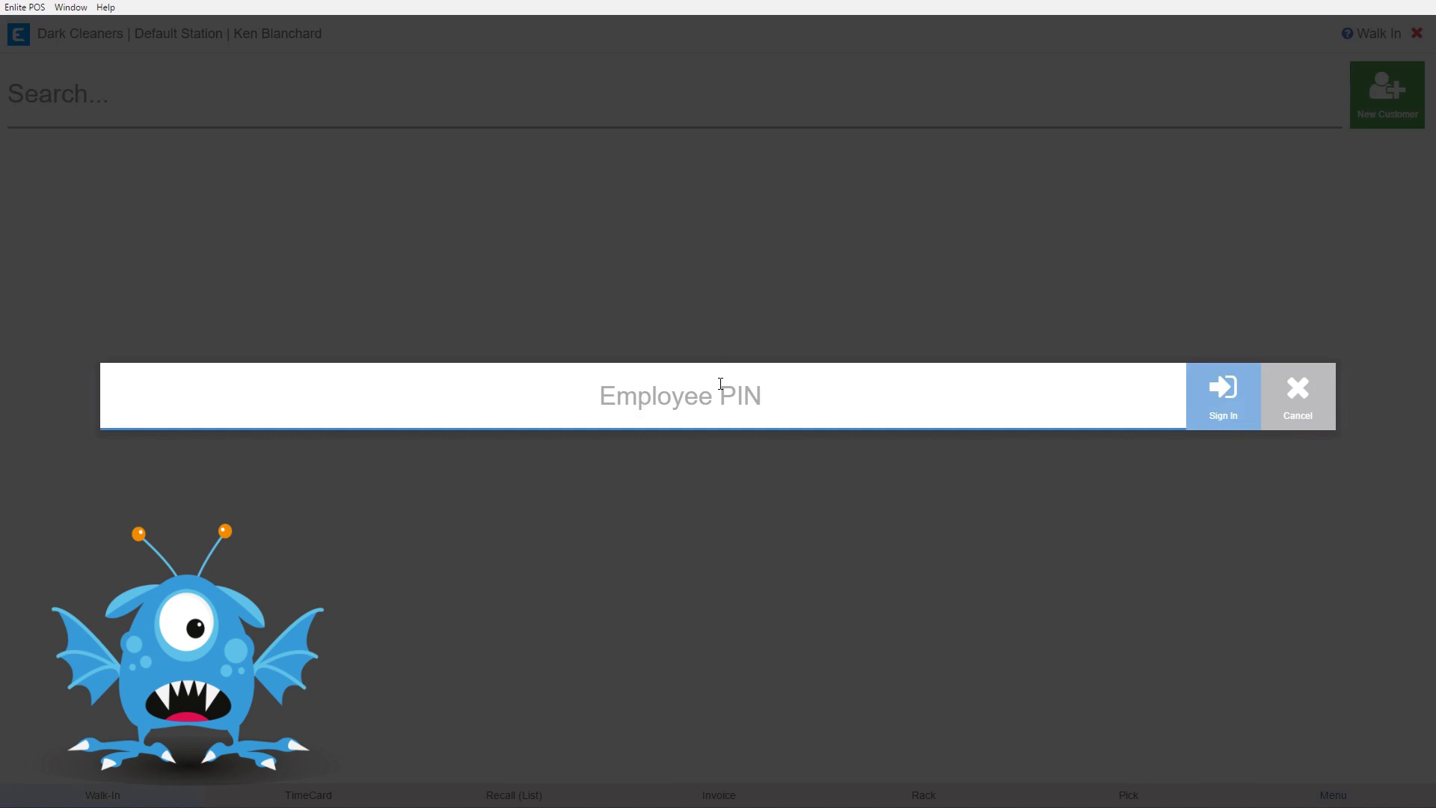
text(•••)
key(Return)
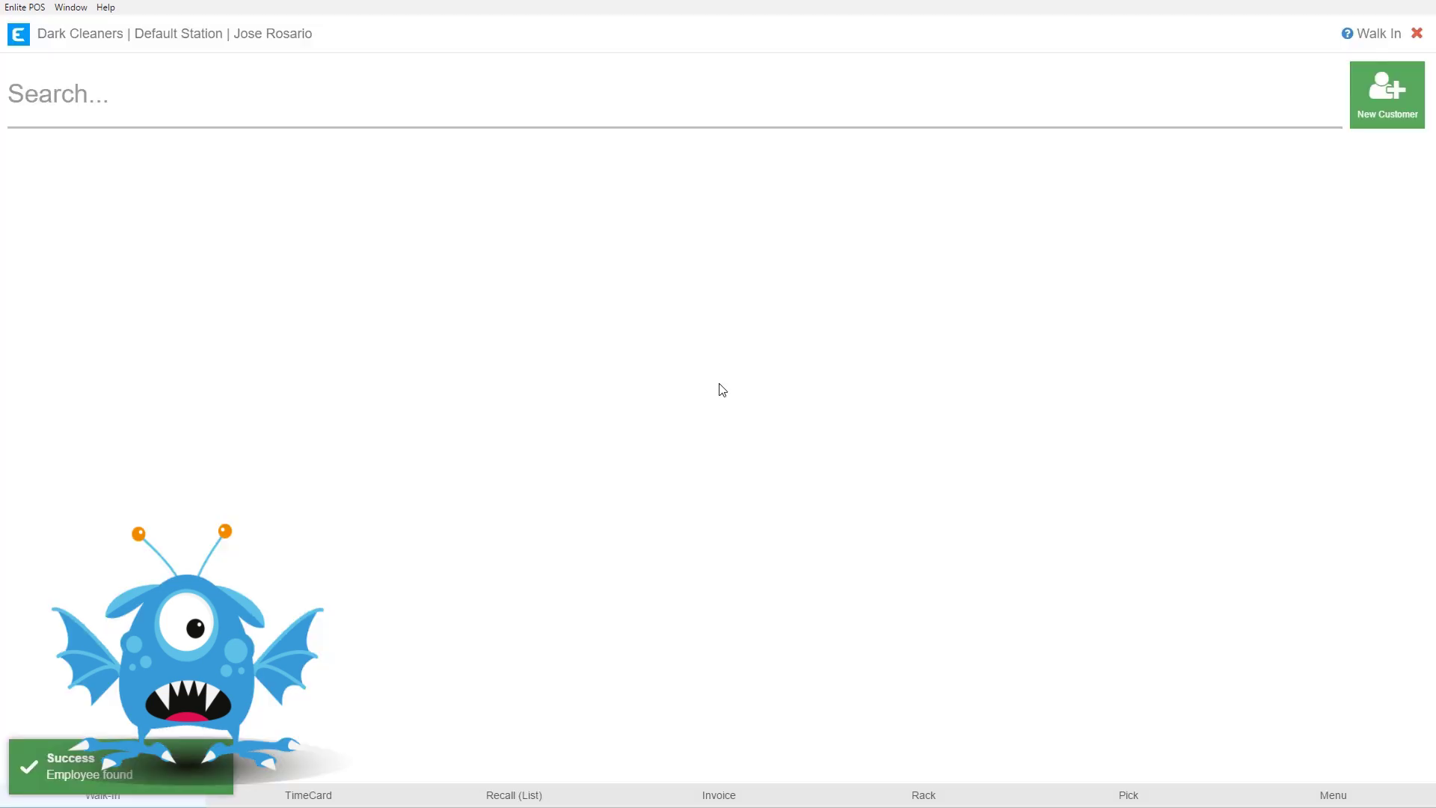
Look up the customer by first name, dismiss the membership points prompt, and start a new invoice
text(arthu)
key(Return)
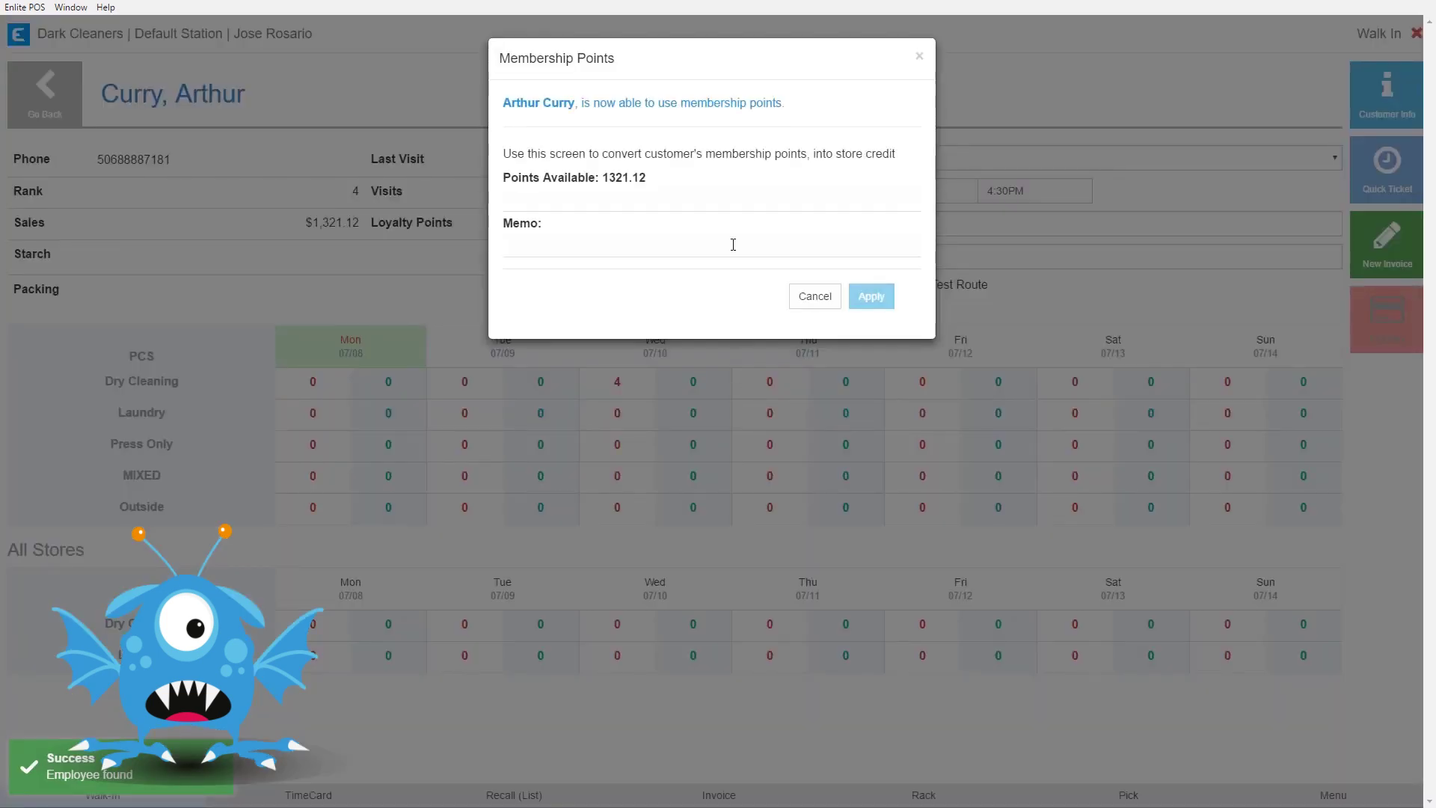
click(707, 292)
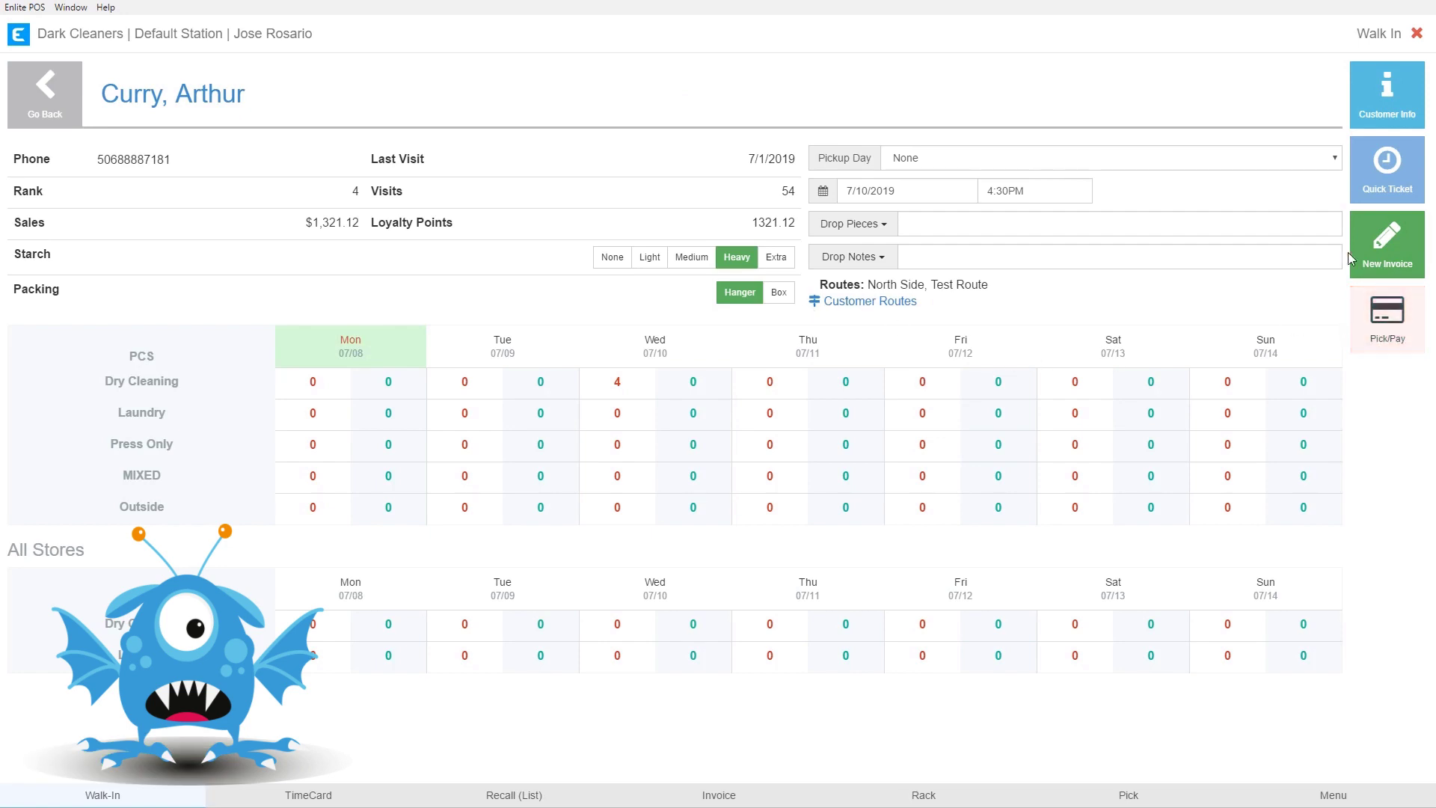
click(1385, 242)
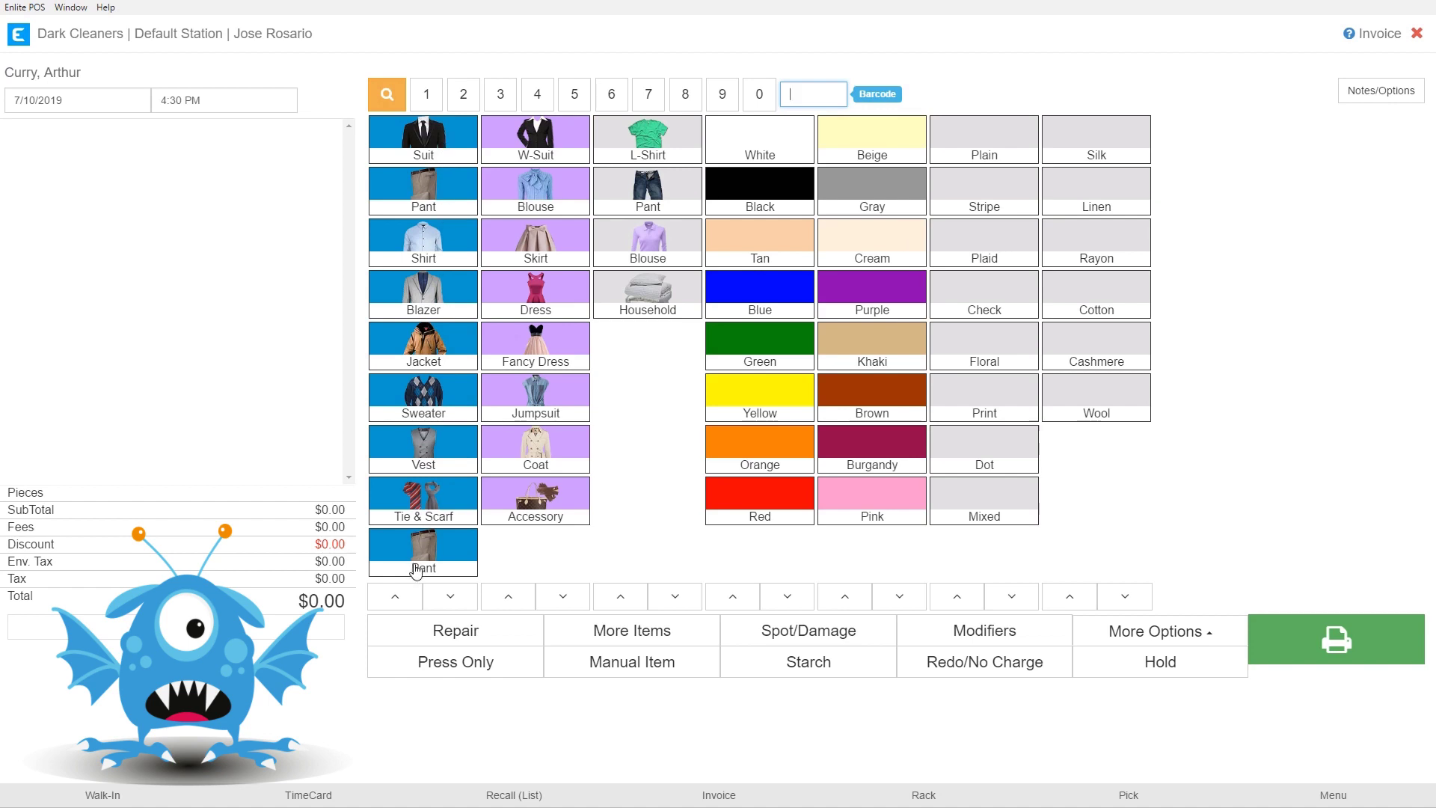
Try adding pants to the invoice, browse the available pant types, and remove the item again
click(423, 189)
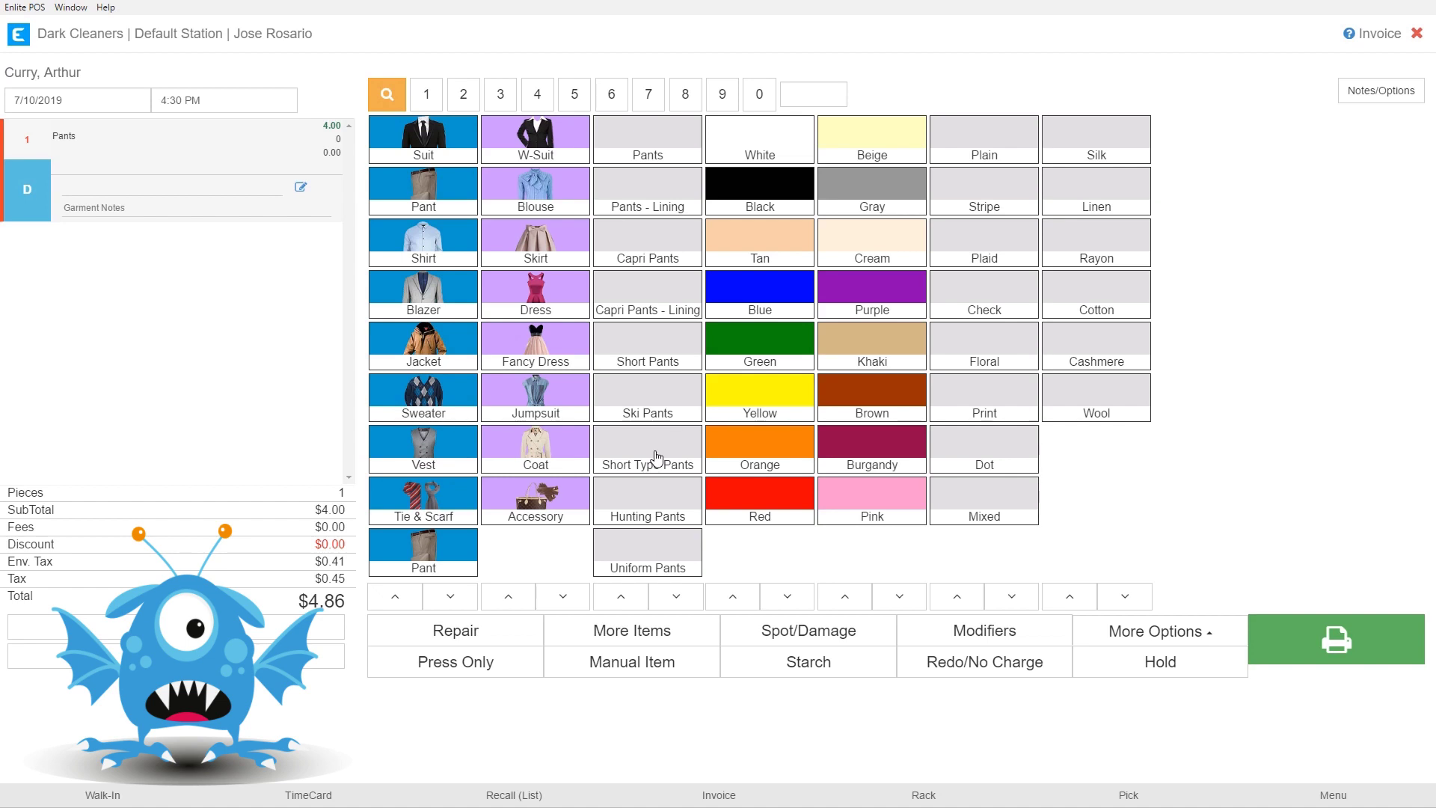
click(670, 599)
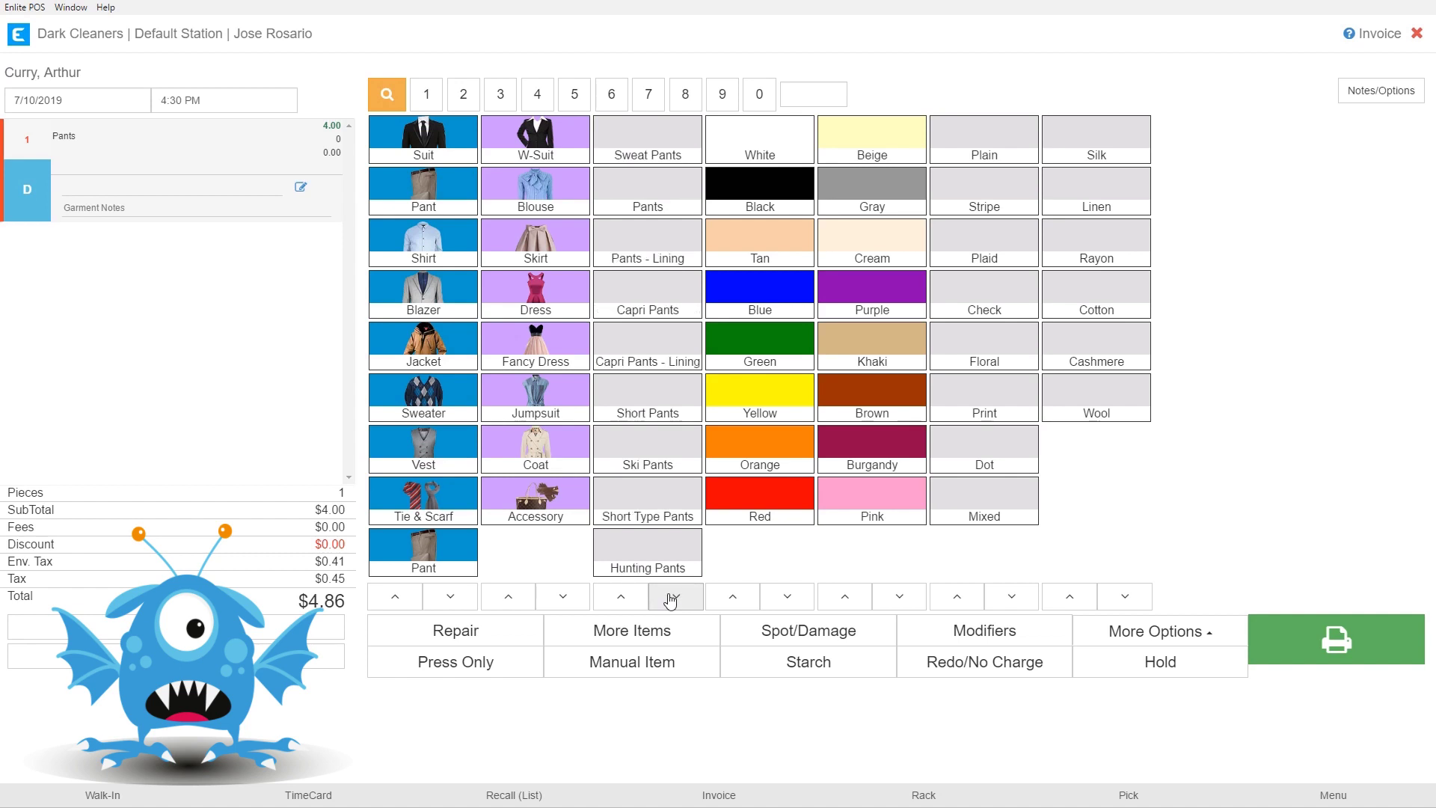
click(618, 598)
click(681, 601)
click(682, 603)
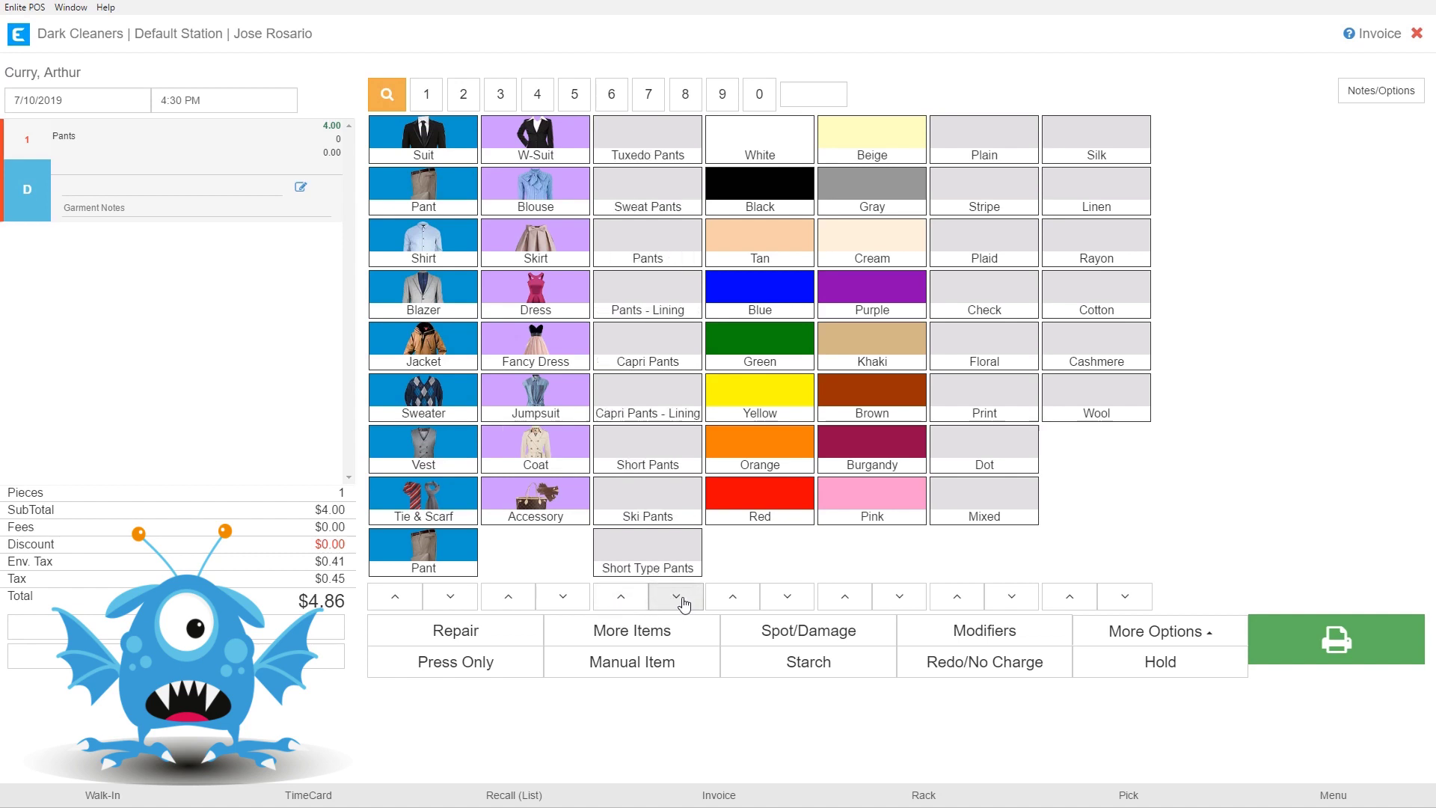
click(683, 603)
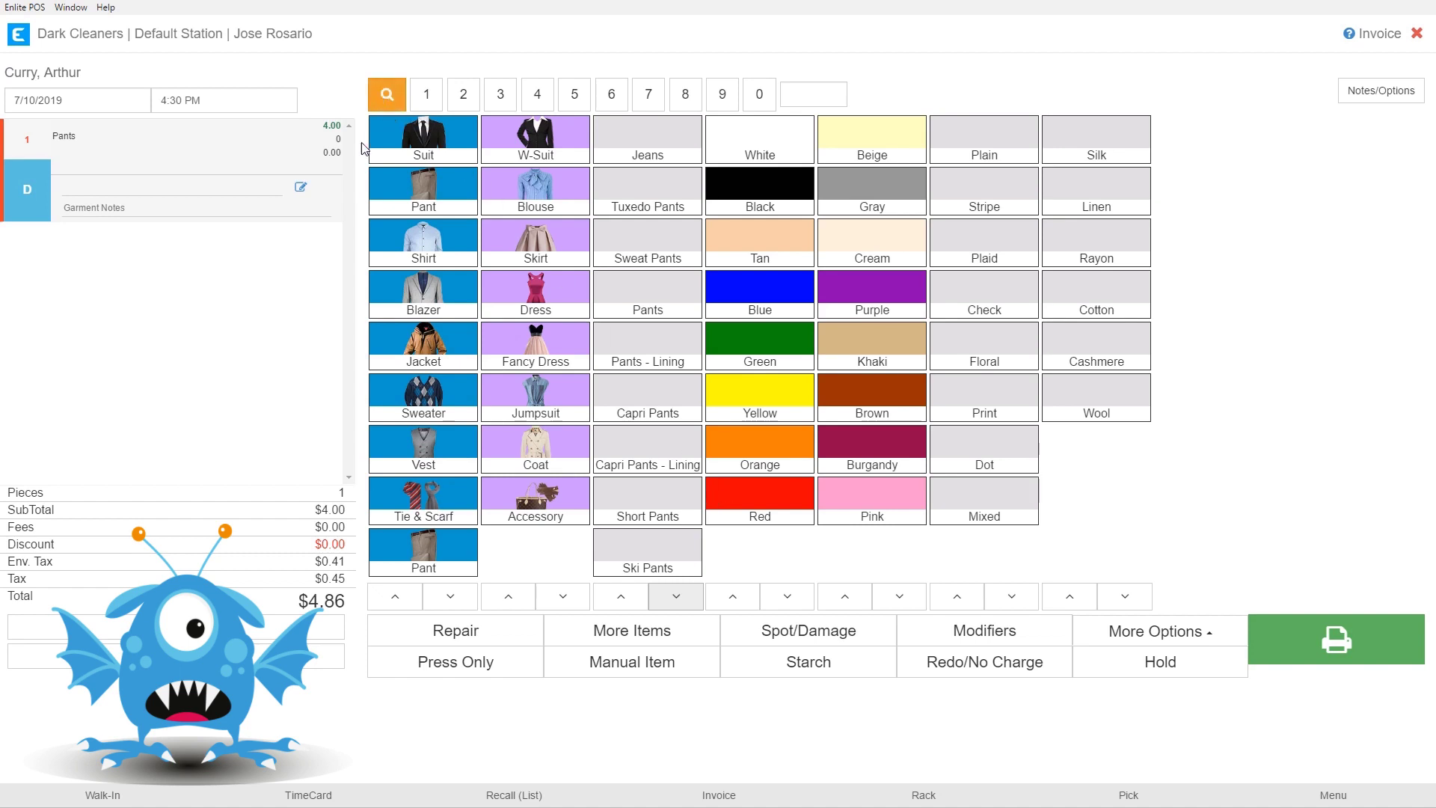
click(224, 656)
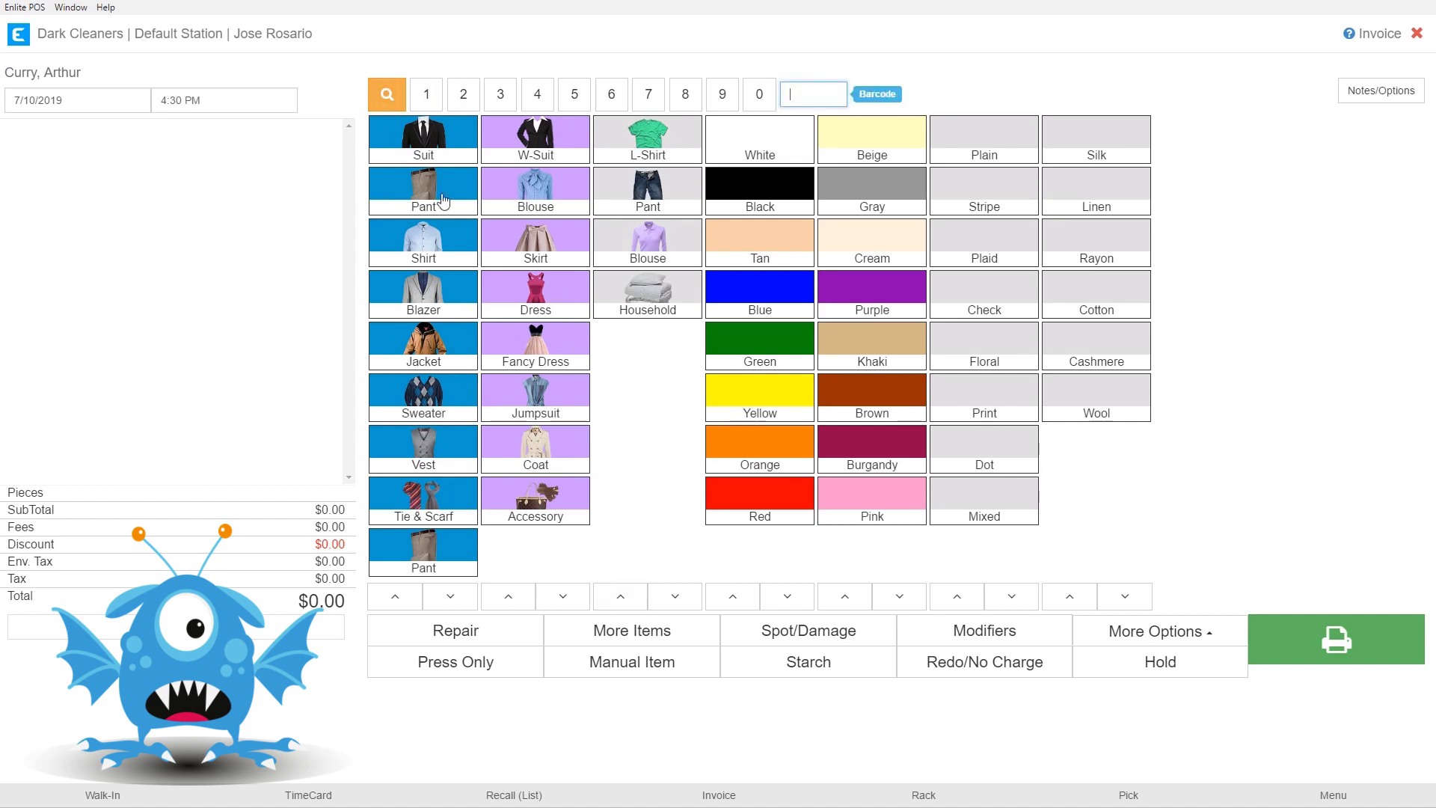
Search all garment categories for "Pant" and add the dry cleaning Pants item to the invoice
click(390, 98)
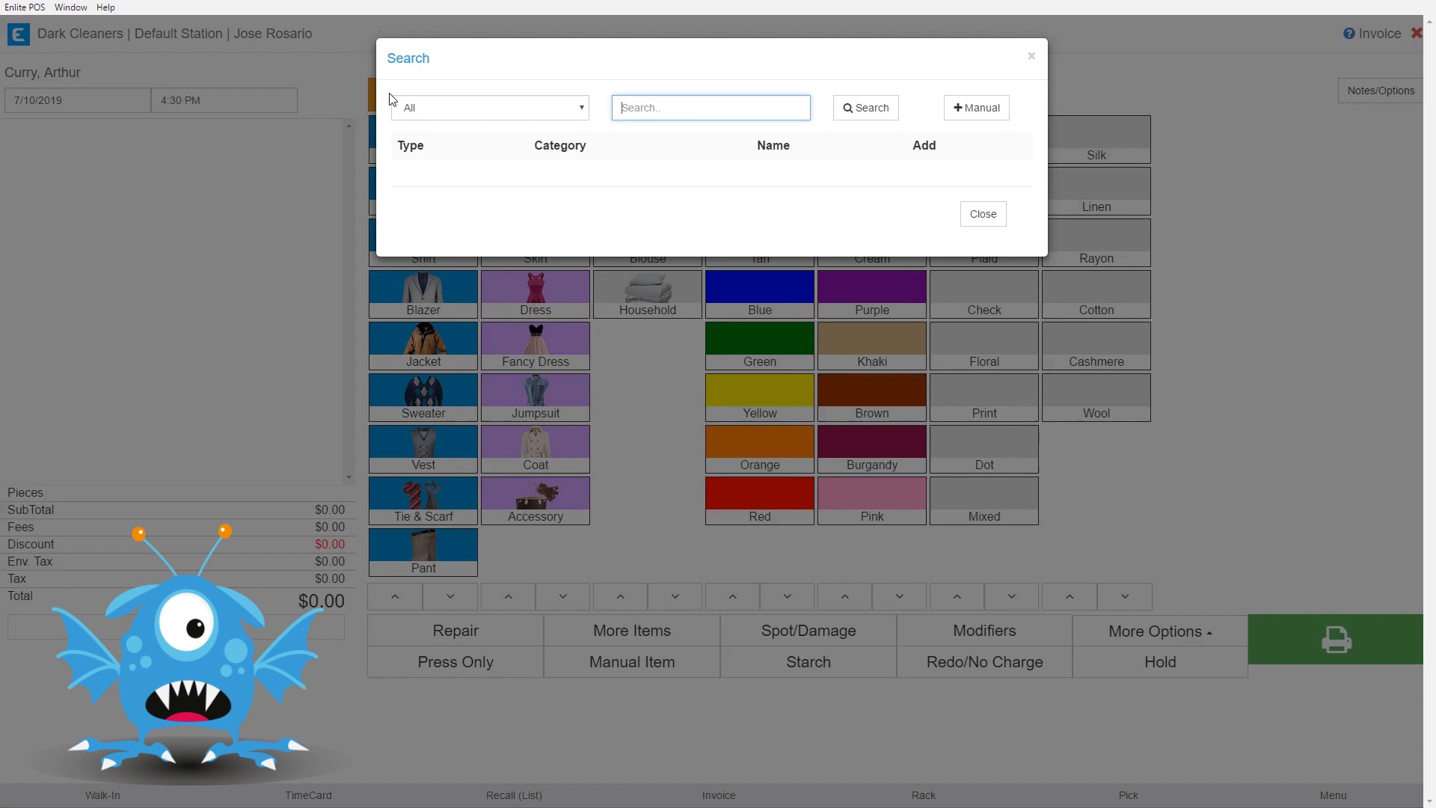
click(464, 107)
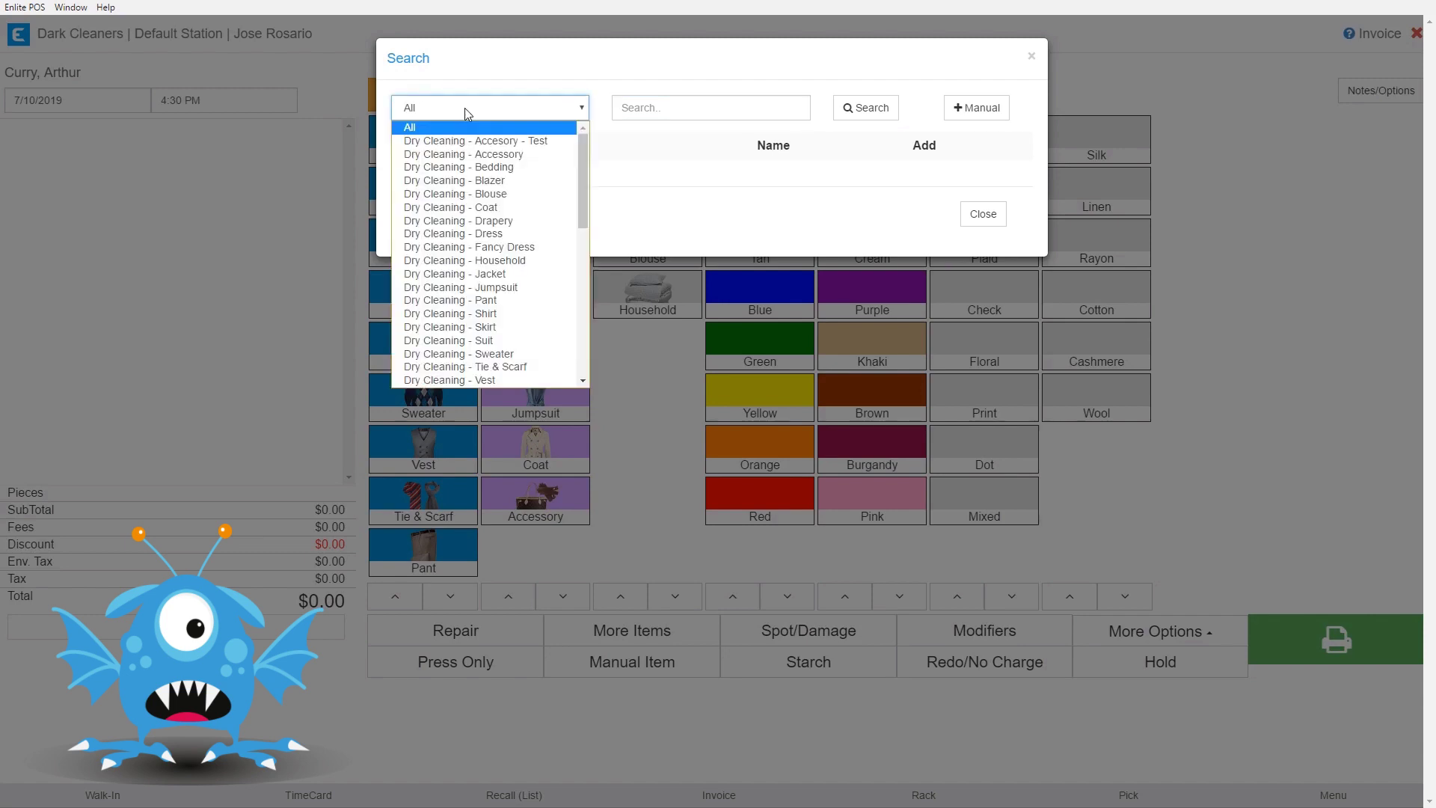
click(674, 107)
text(Pant)
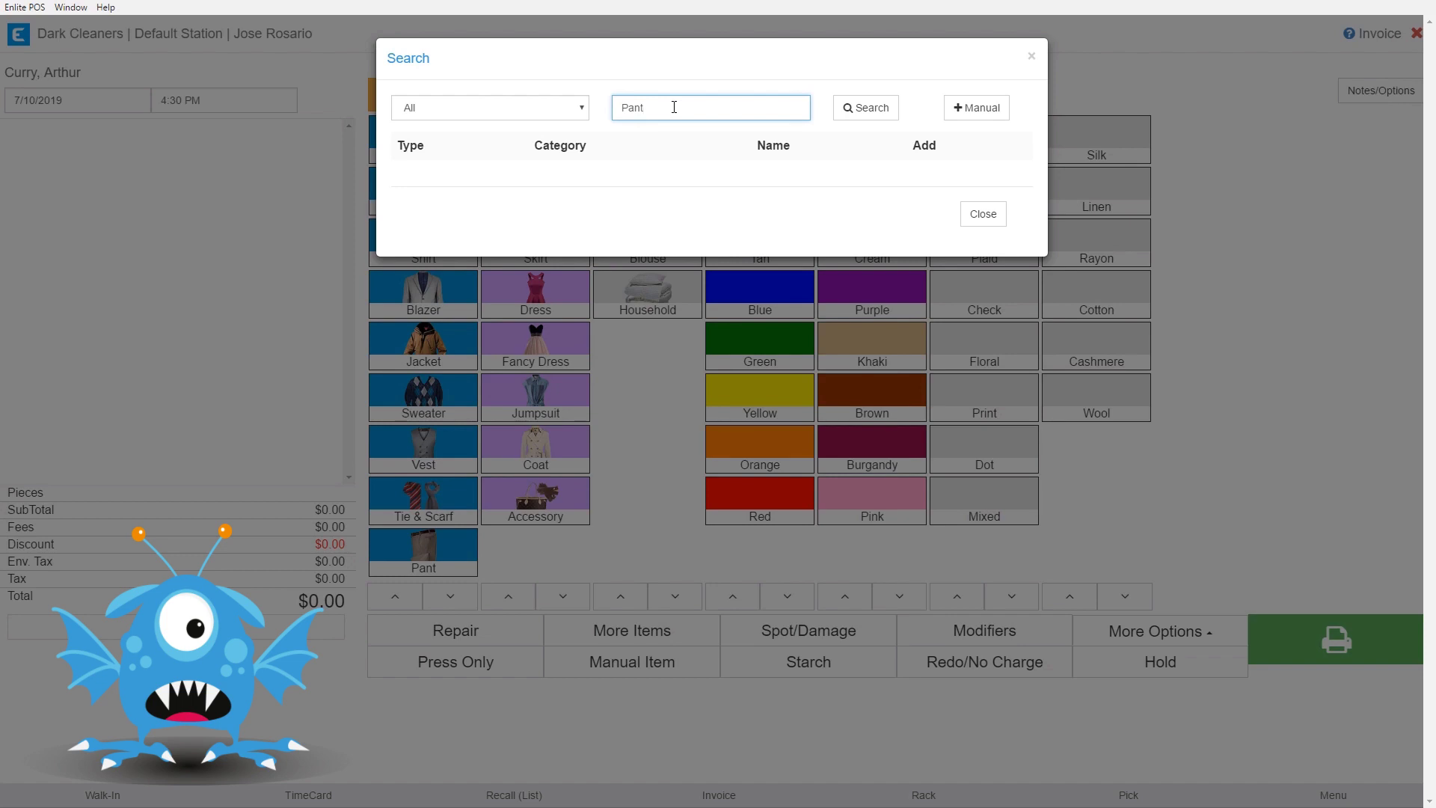
key(Return)
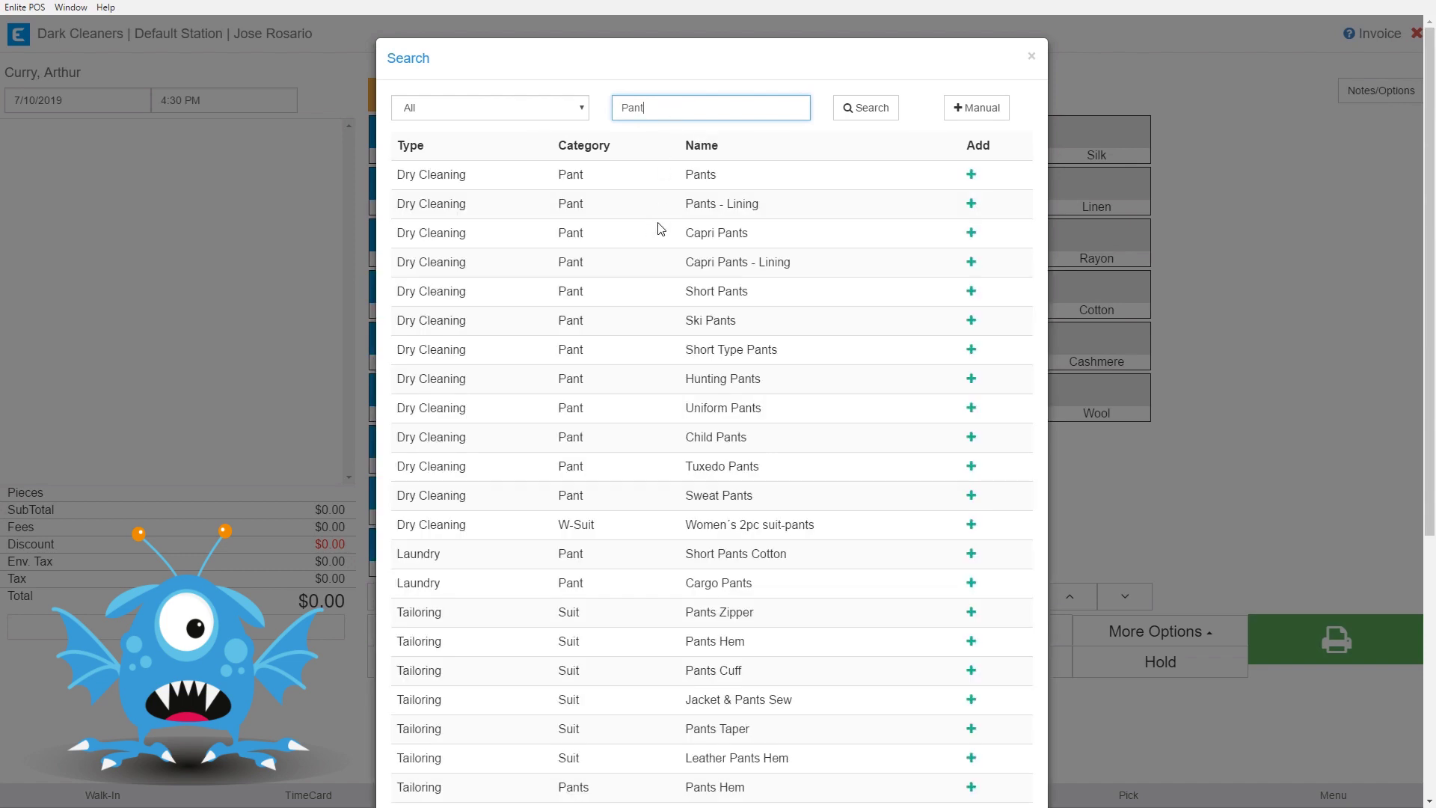
scroll(716, 344, down, 3)
scroll(717, 345, down, 1)
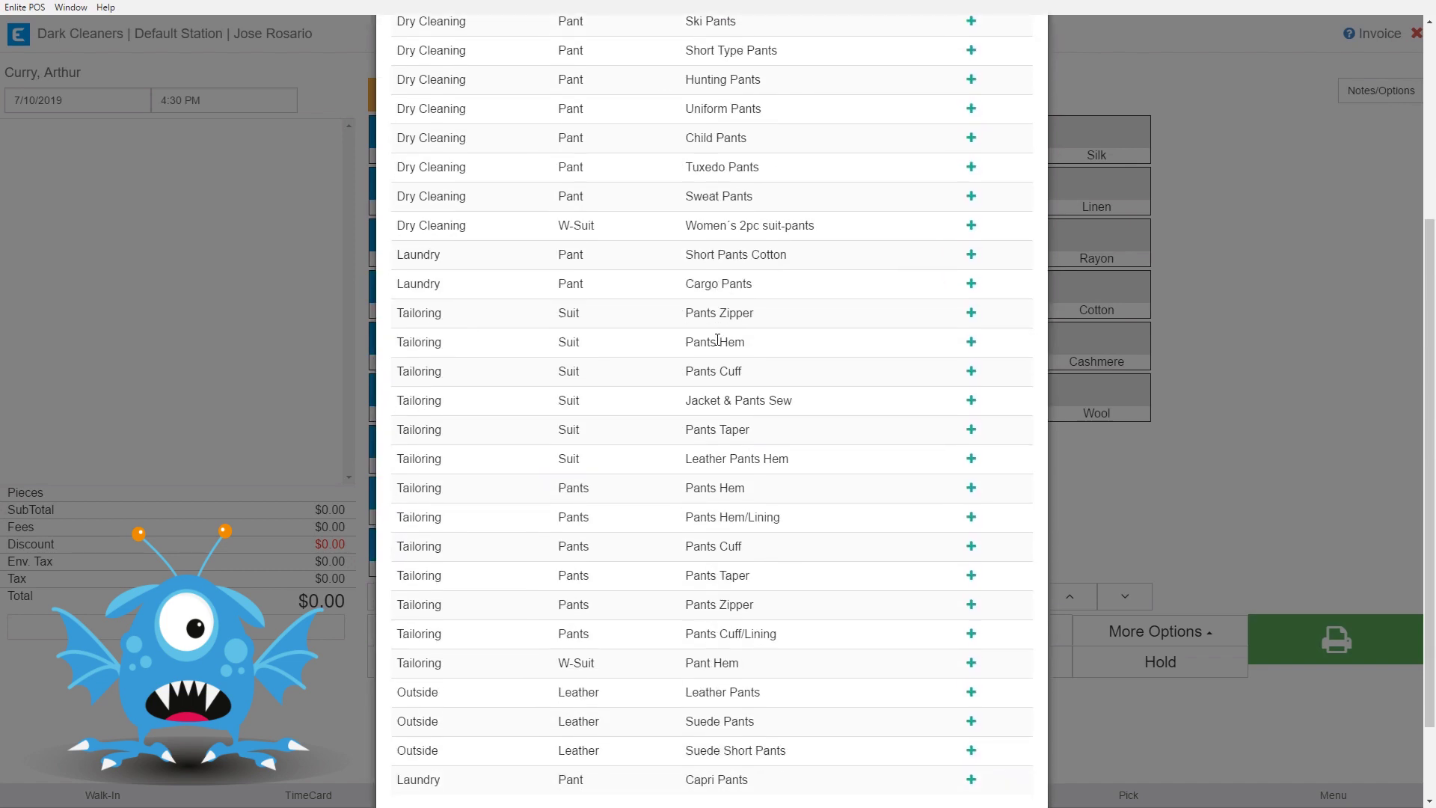
scroll(718, 341, up, 4)
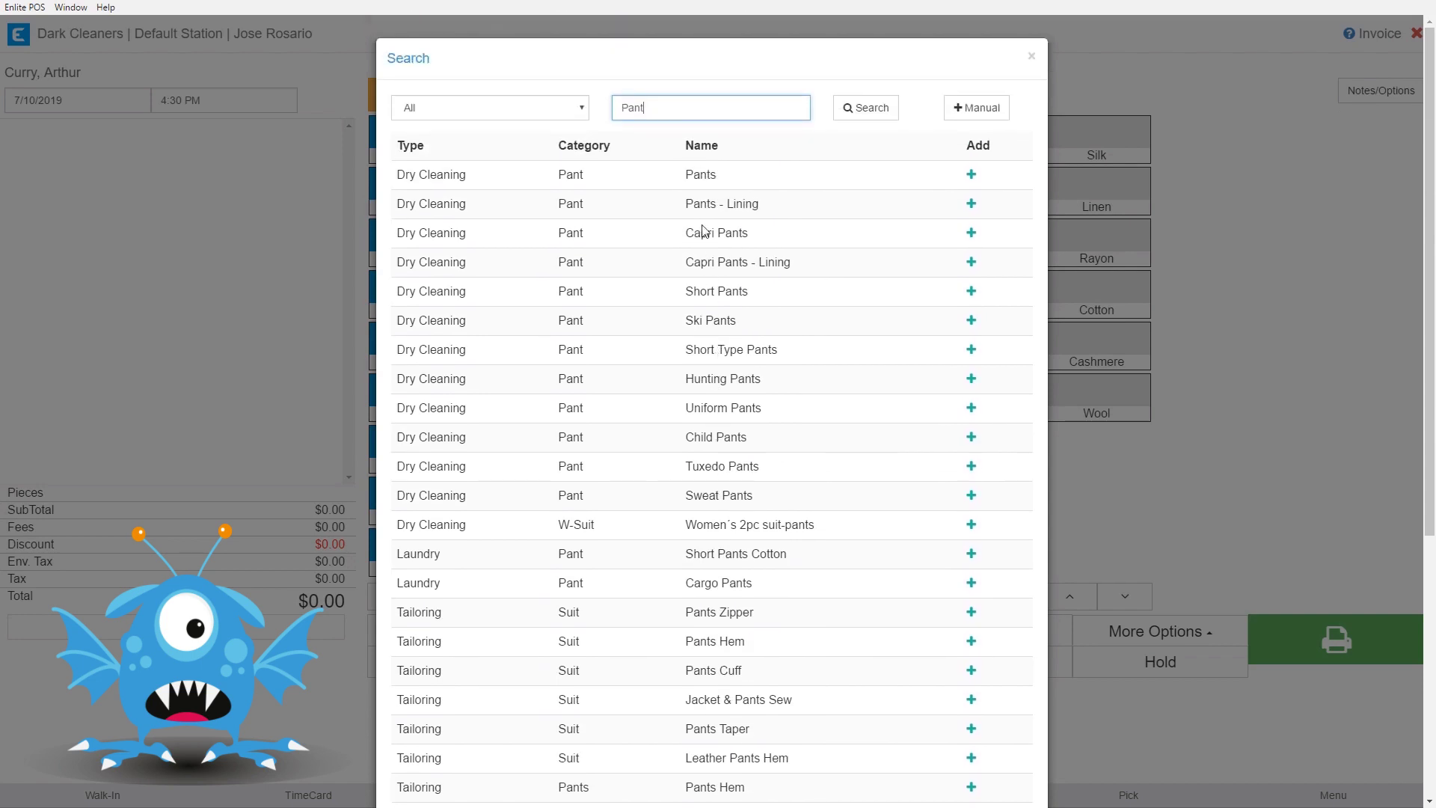
click(971, 176)
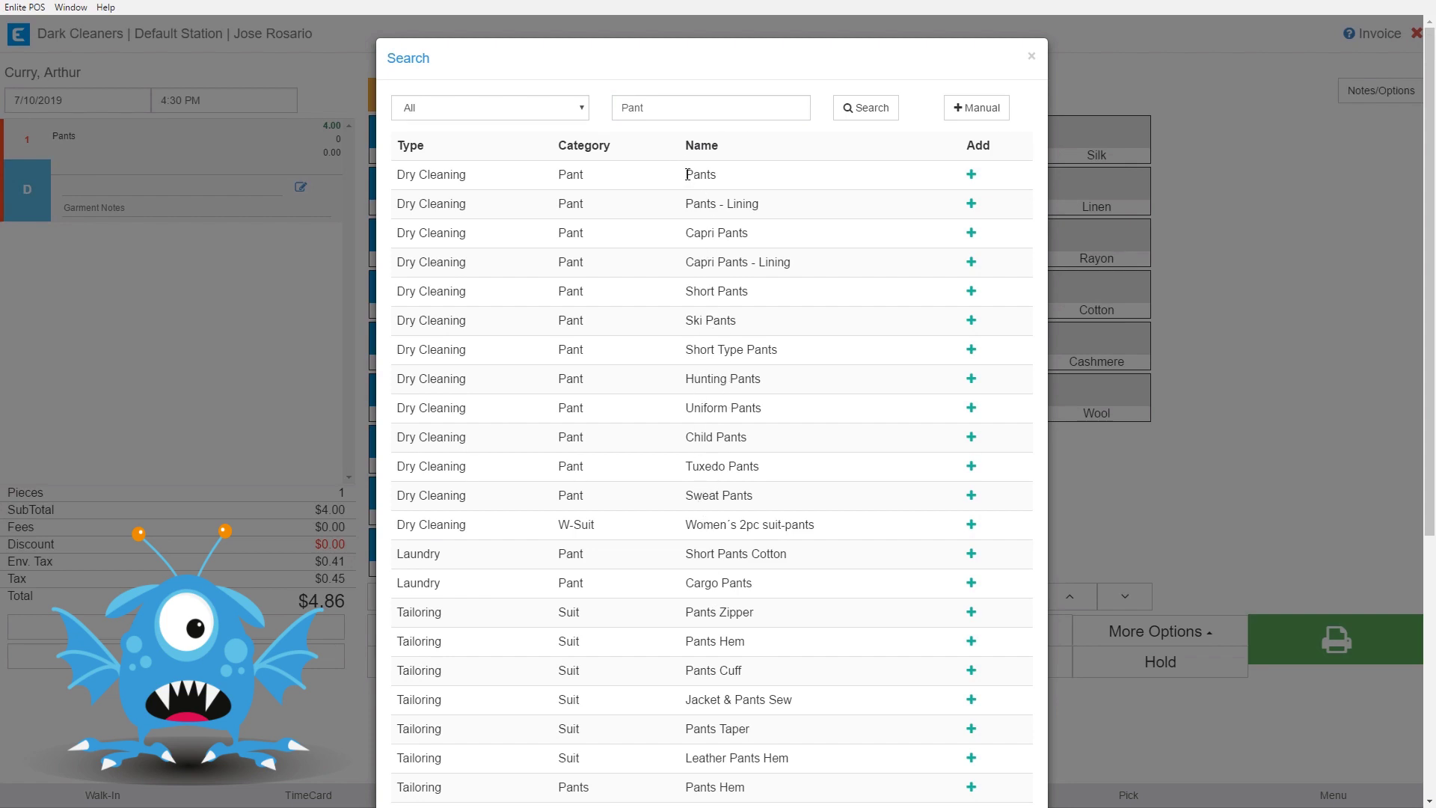
Examine the remaining pant search results, the category filter options and the manual item form
scroll(725, 448, down, 1)
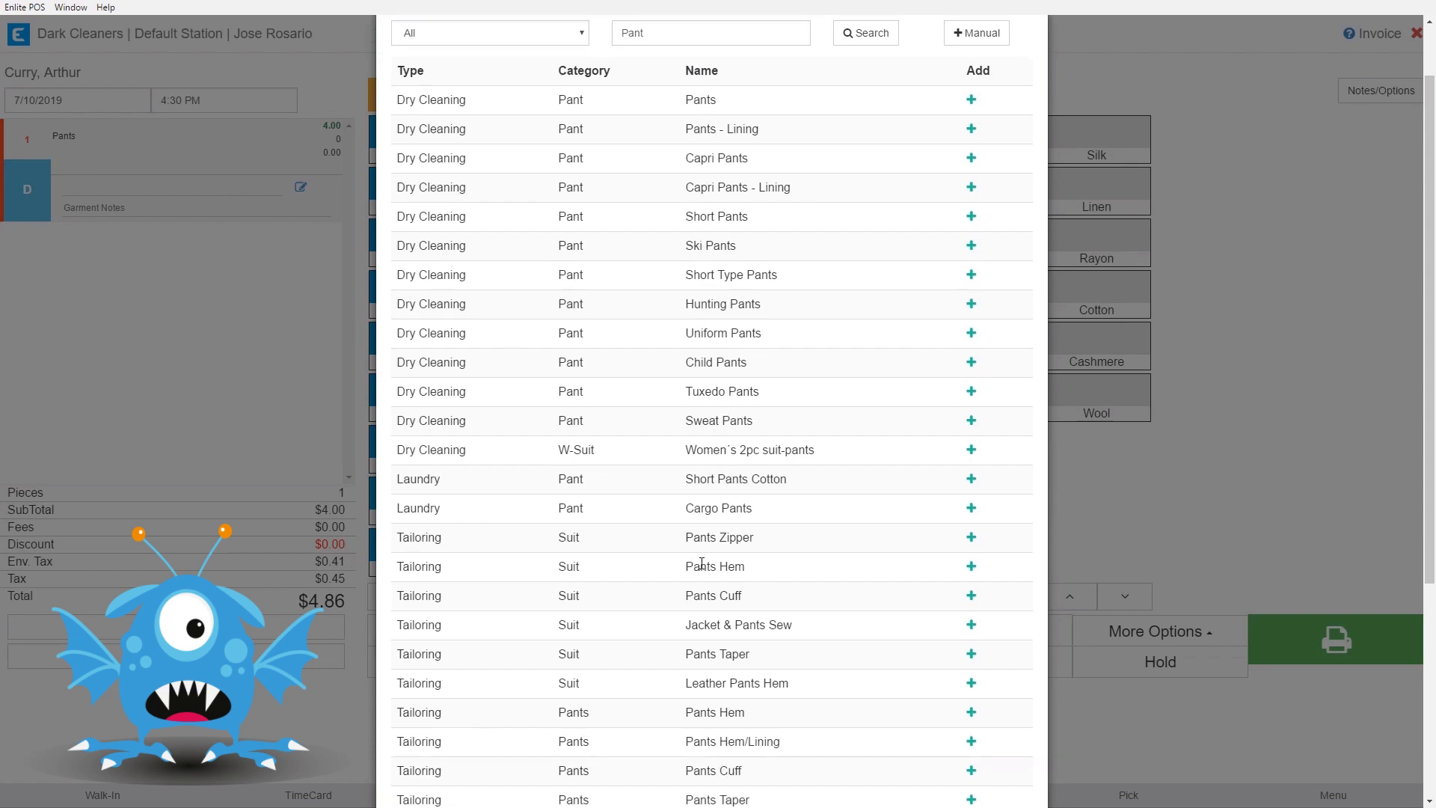
scroll(701, 564, down, 1)
scroll(707, 572, up, 2)
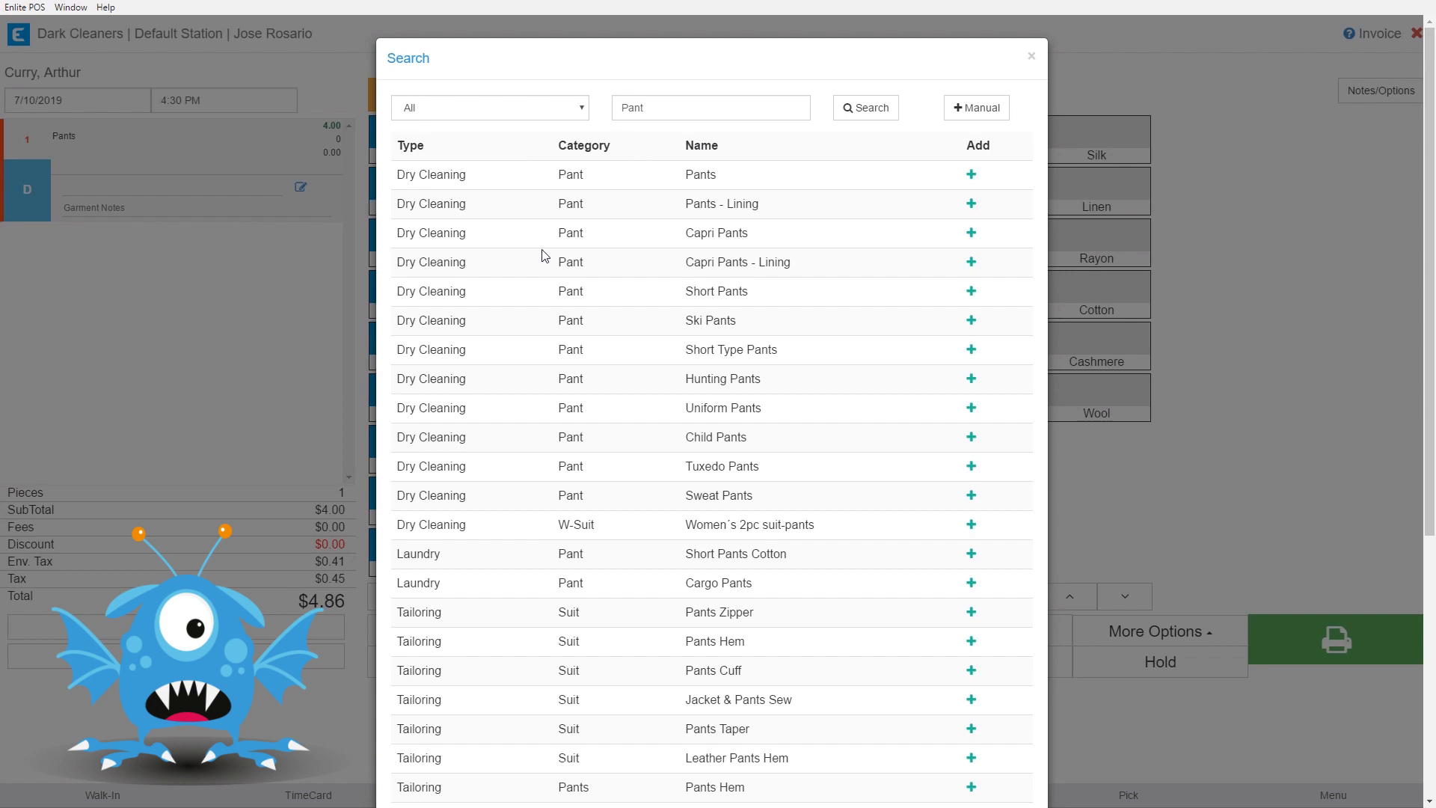
click(577, 113)
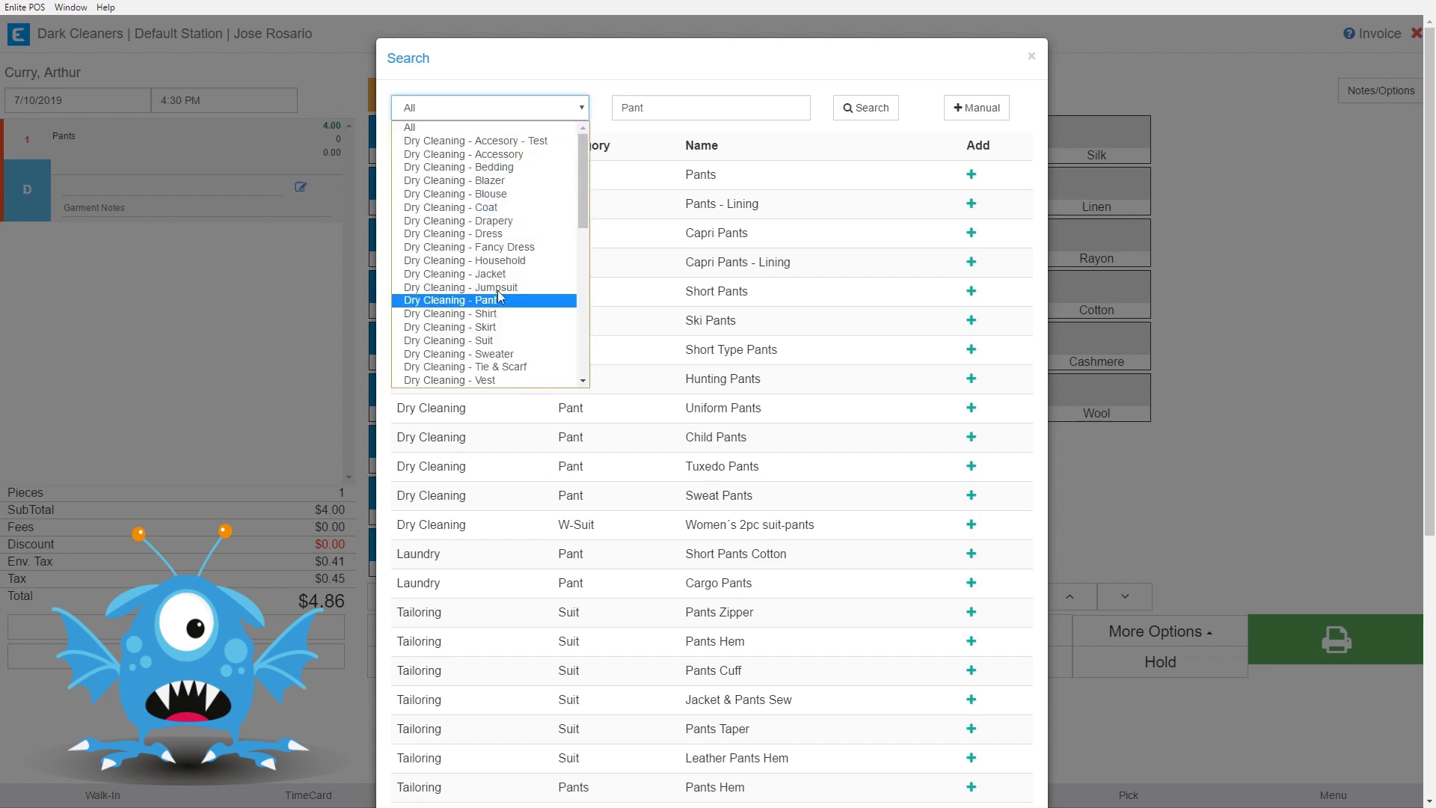
scroll(513, 223, down, 4)
scroll(513, 223, down, 3)
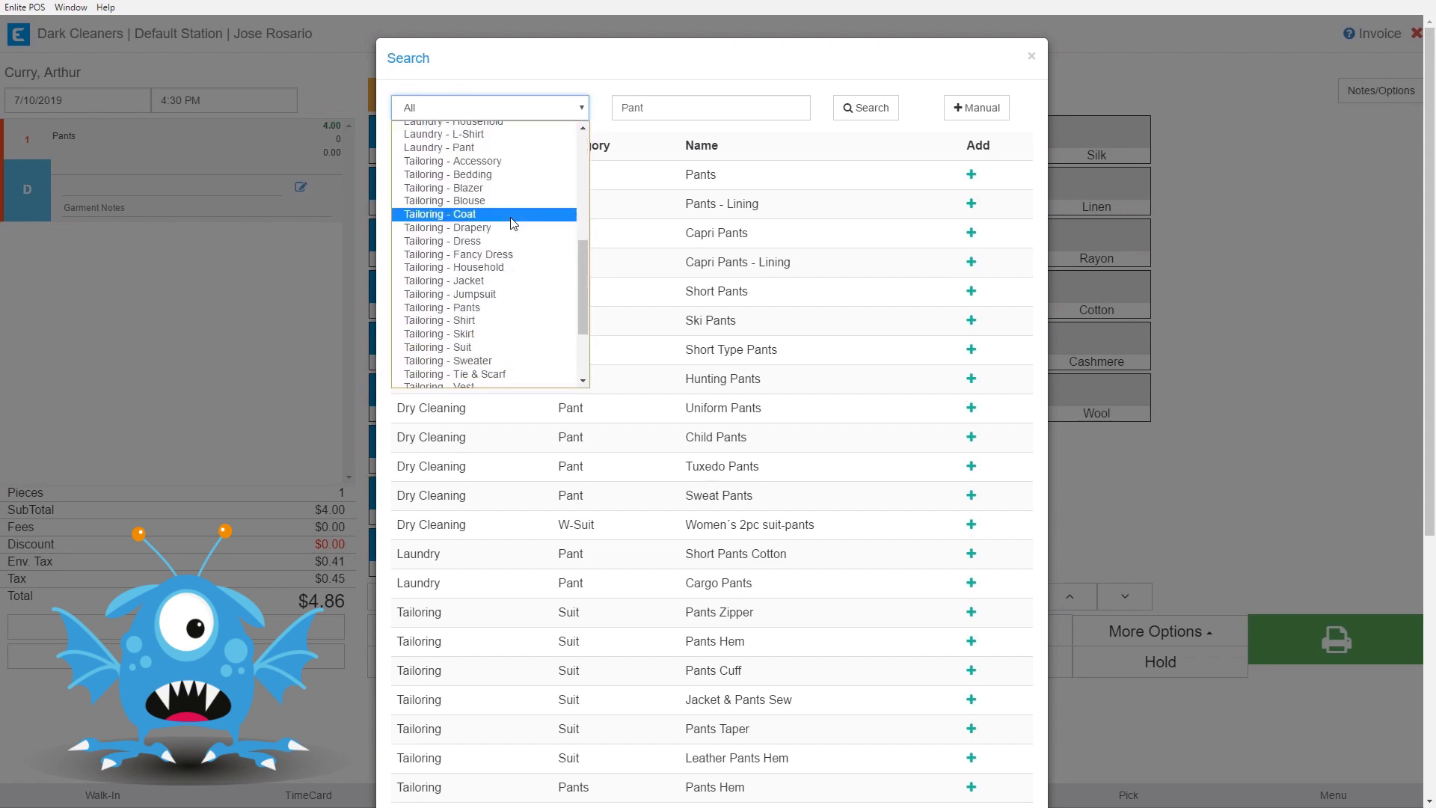
scroll(512, 220, up, 7)
click(546, 75)
click(672, 107)
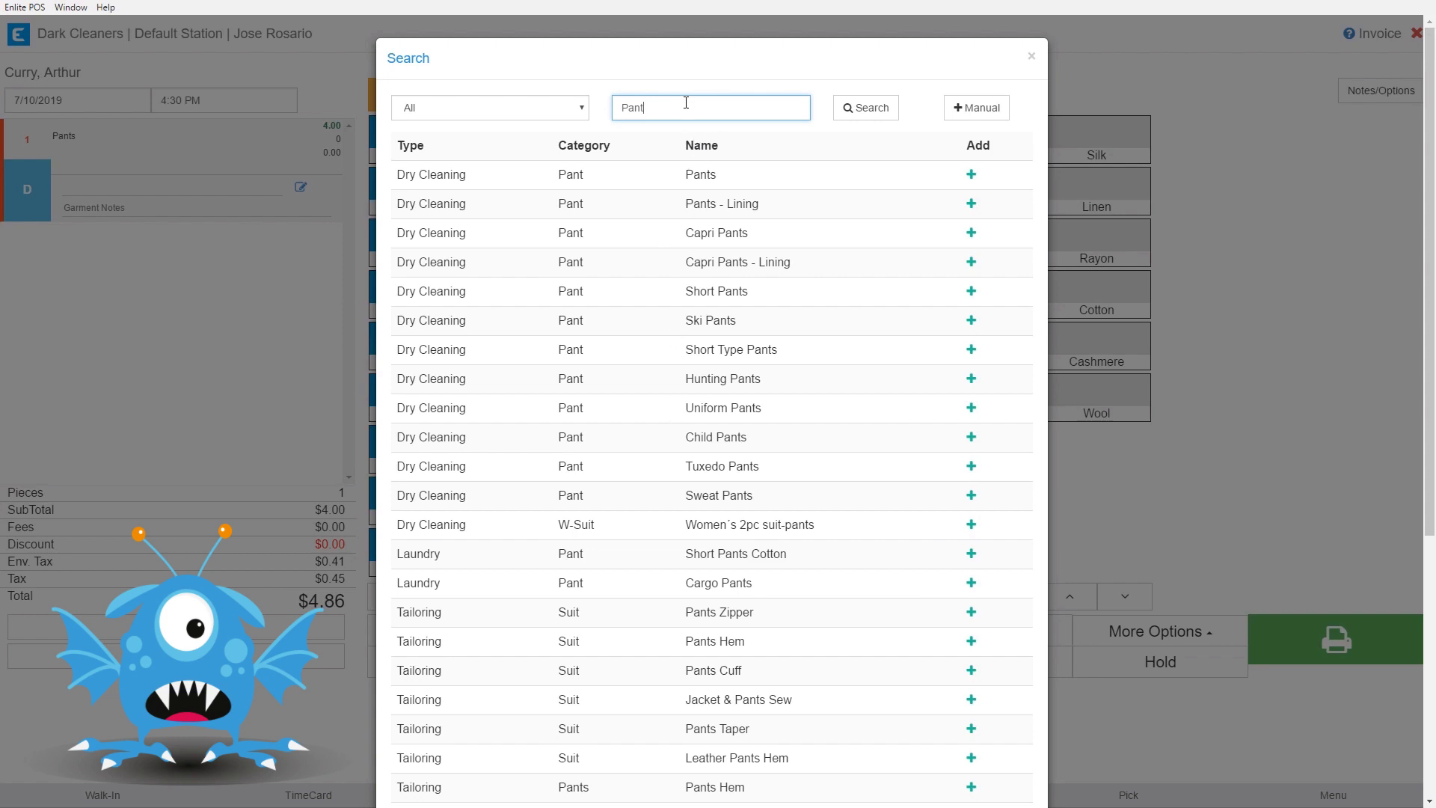
click(986, 109)
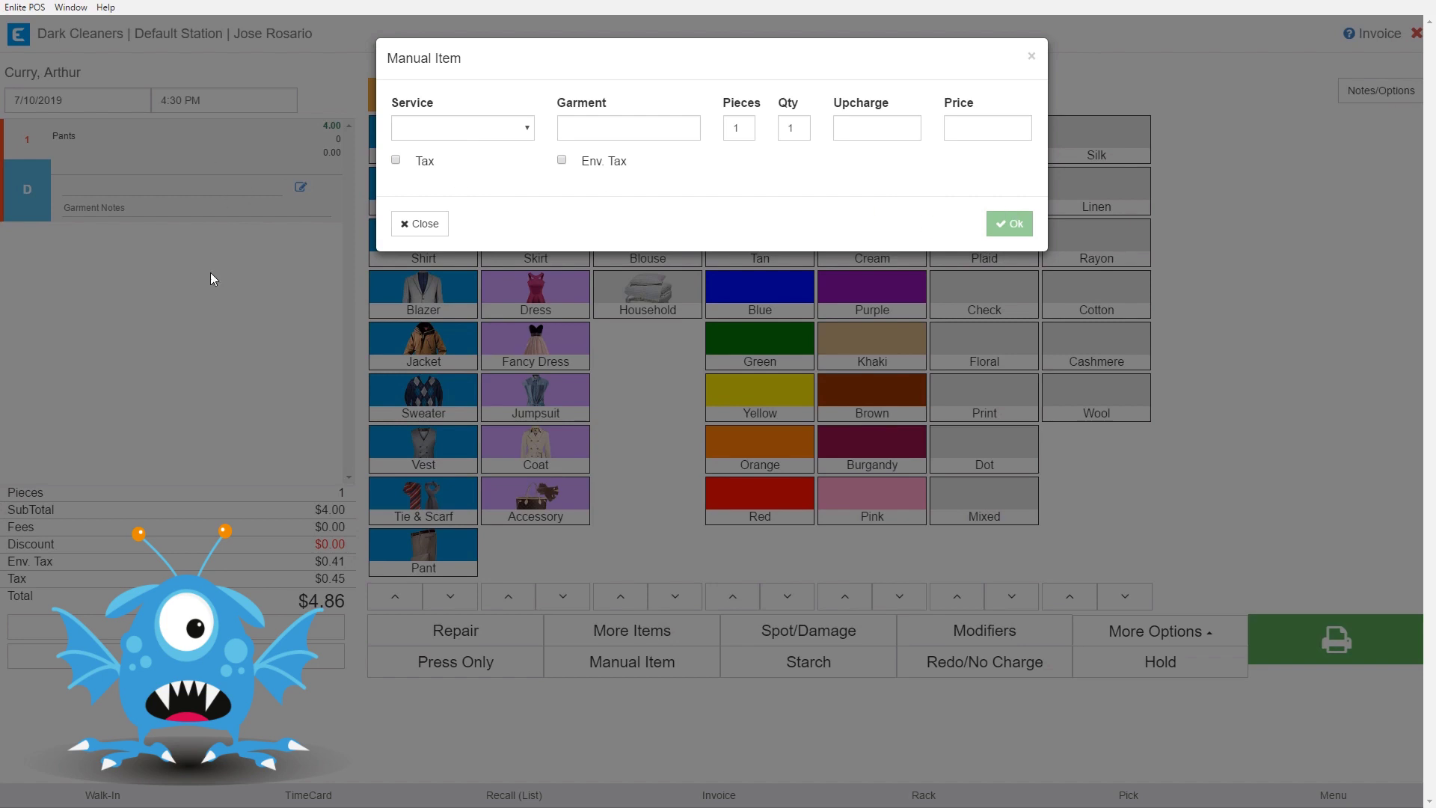
click(1030, 60)
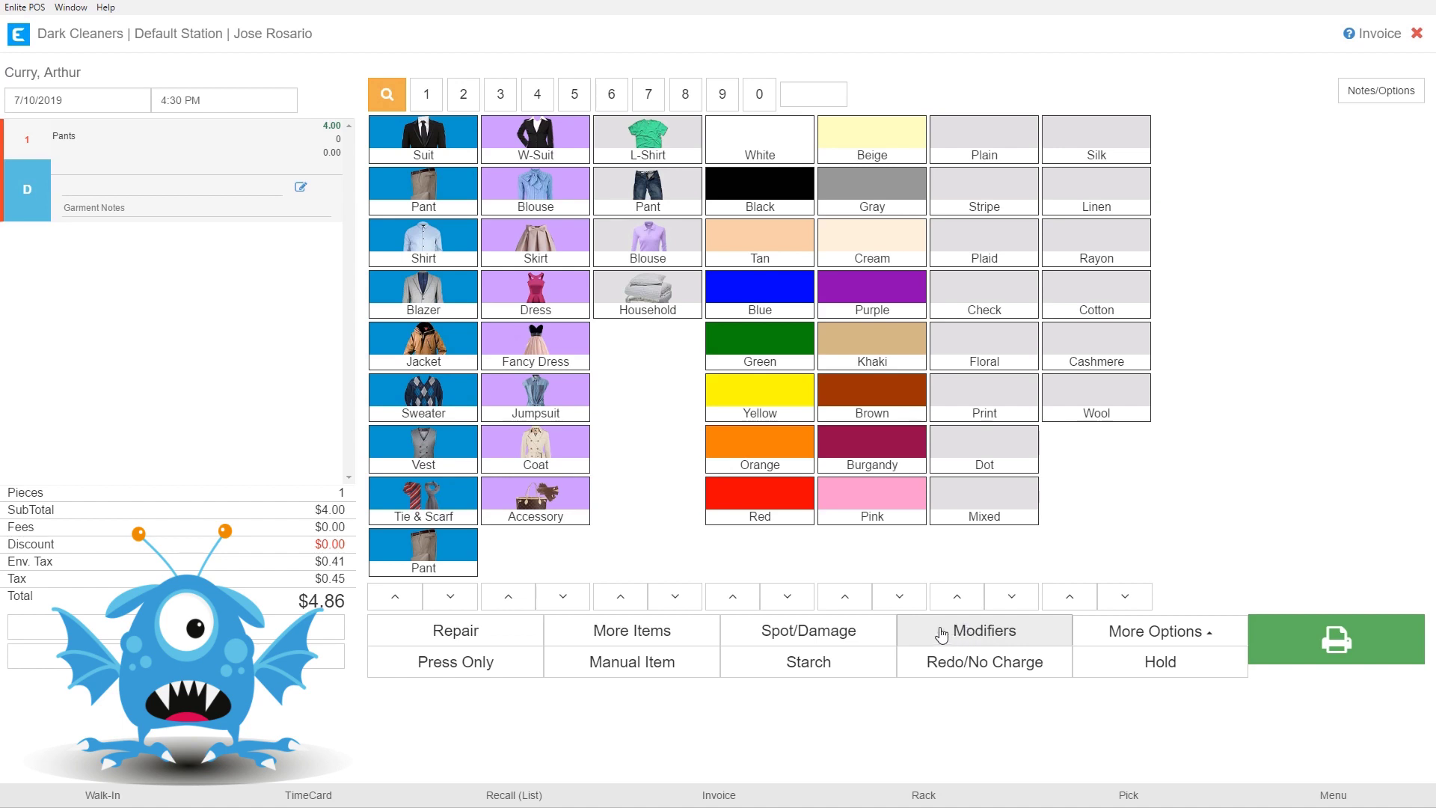
Add a Dress Shirt to the invoice and search its modifiers for "Fila"
click(437, 247)
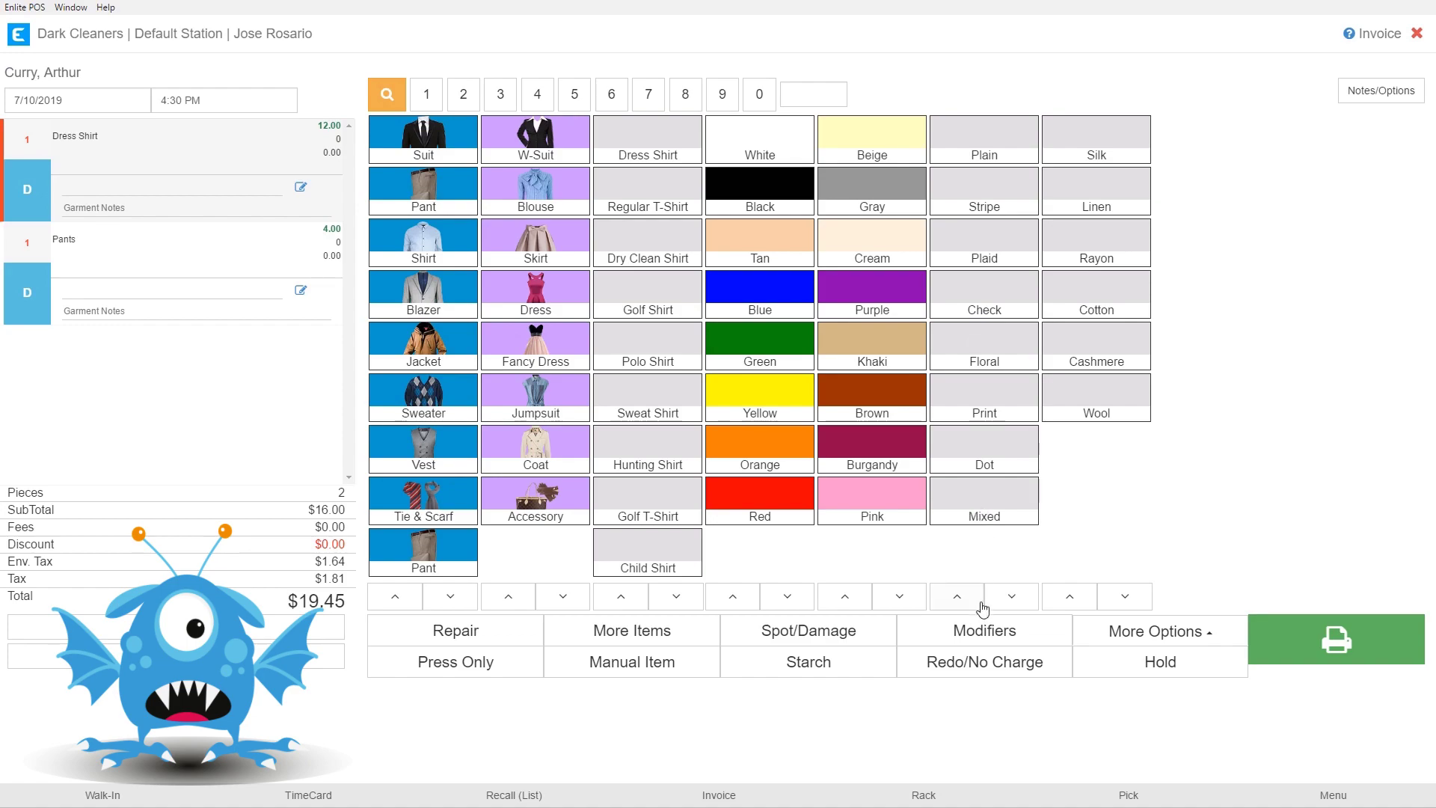
click(978, 636)
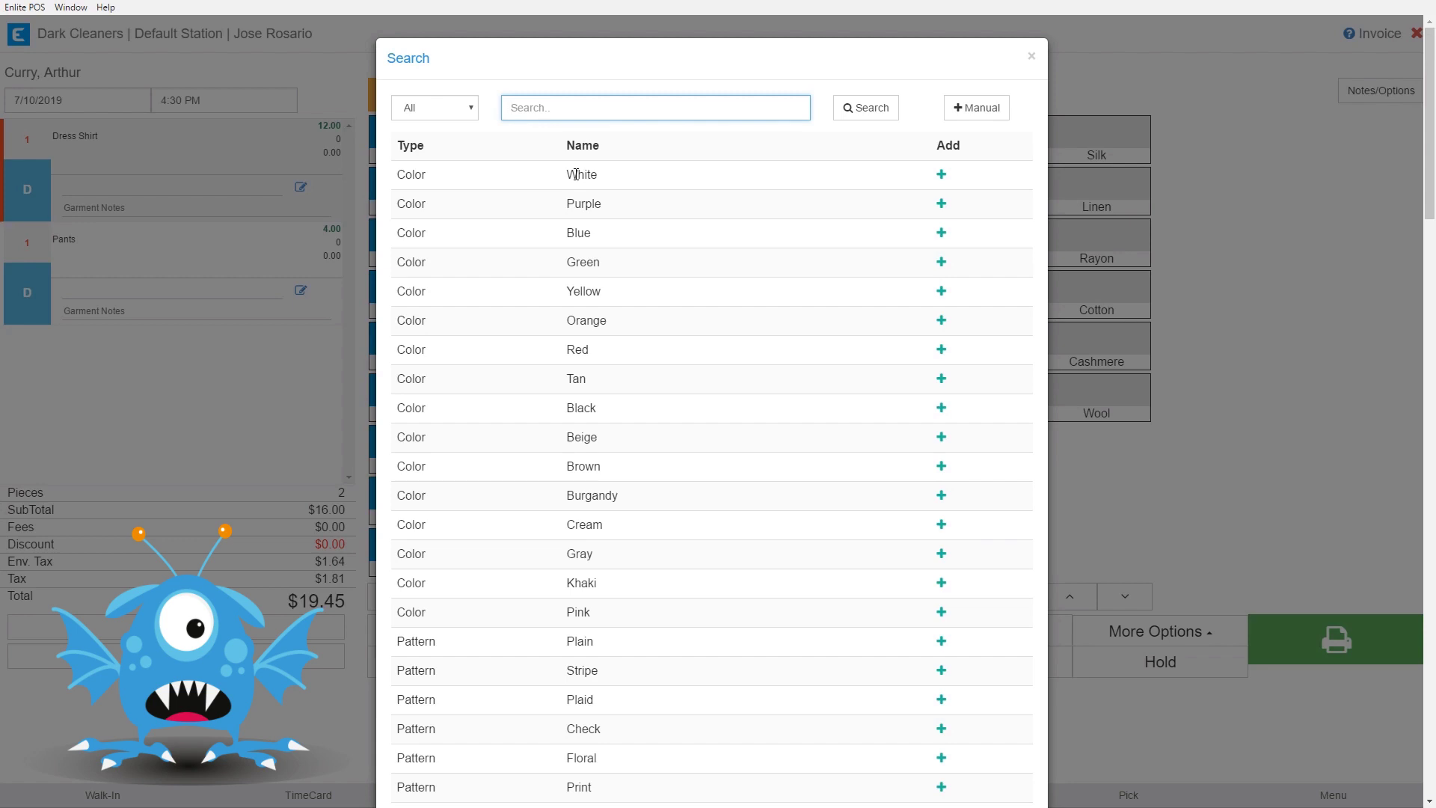
click(471, 111)
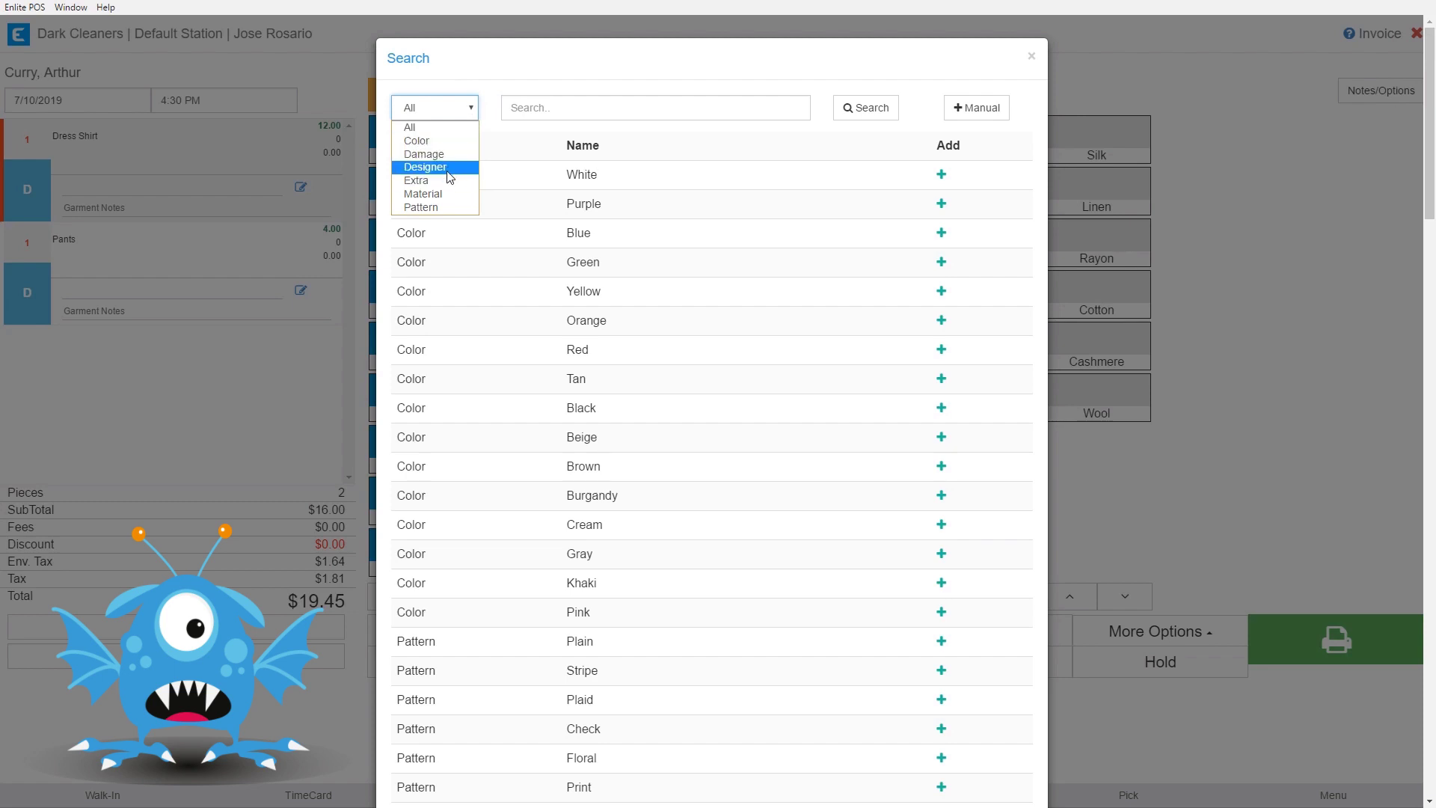
click(551, 108)
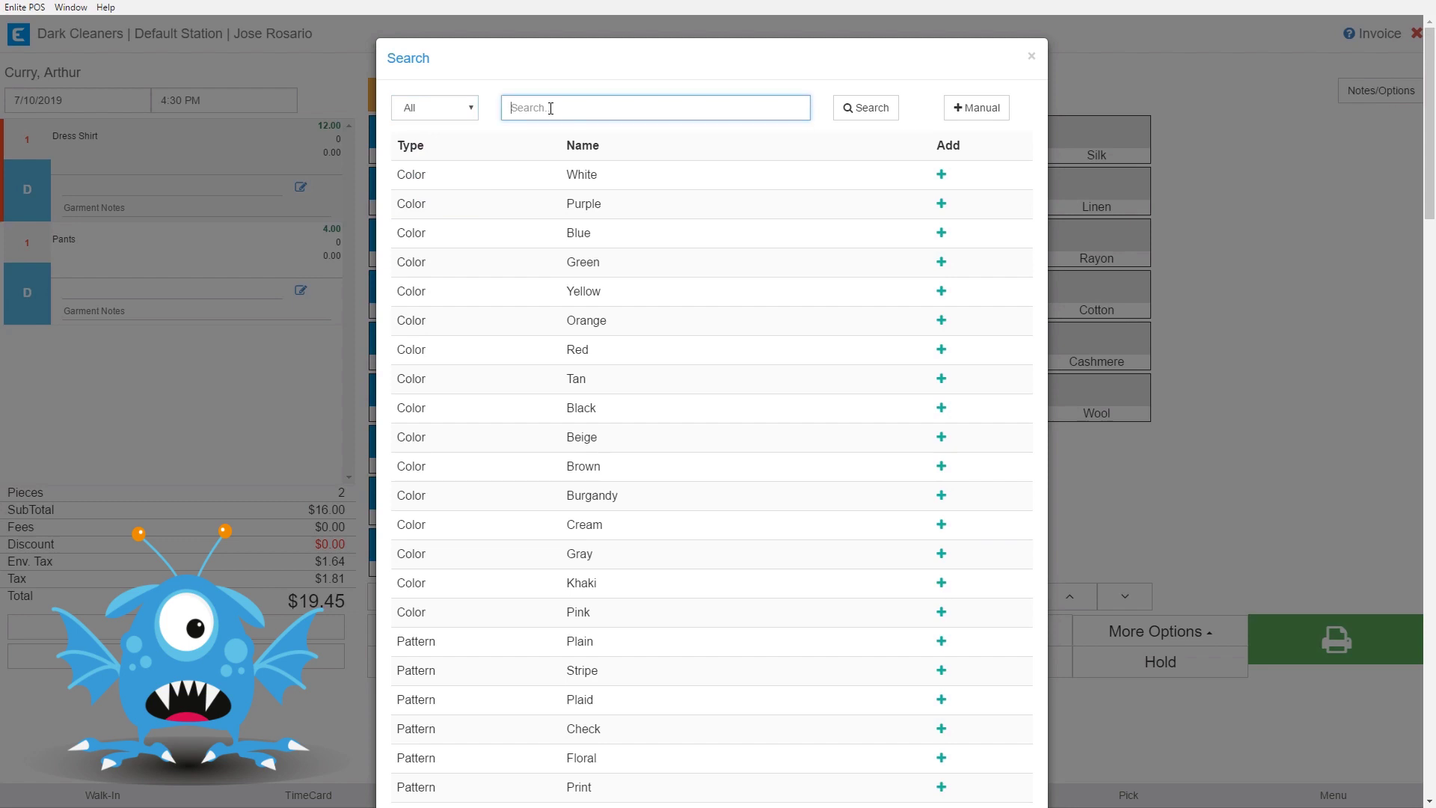
text(Fila)
key(Return)
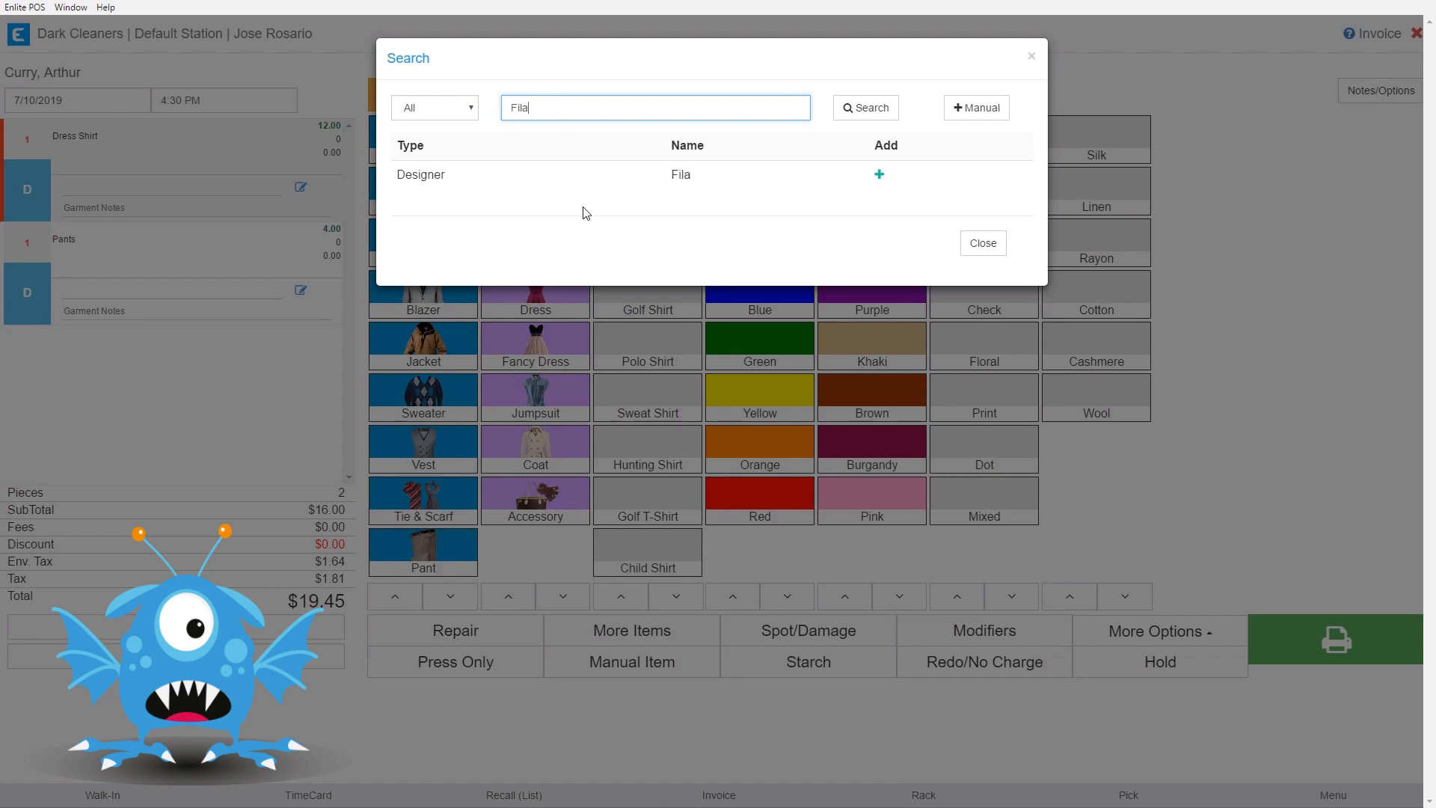
Clear the modifier search, filter by Designer, and add 7 For All Mankind to the dress shirt
double_click(503, 108)
key(BackSpace)
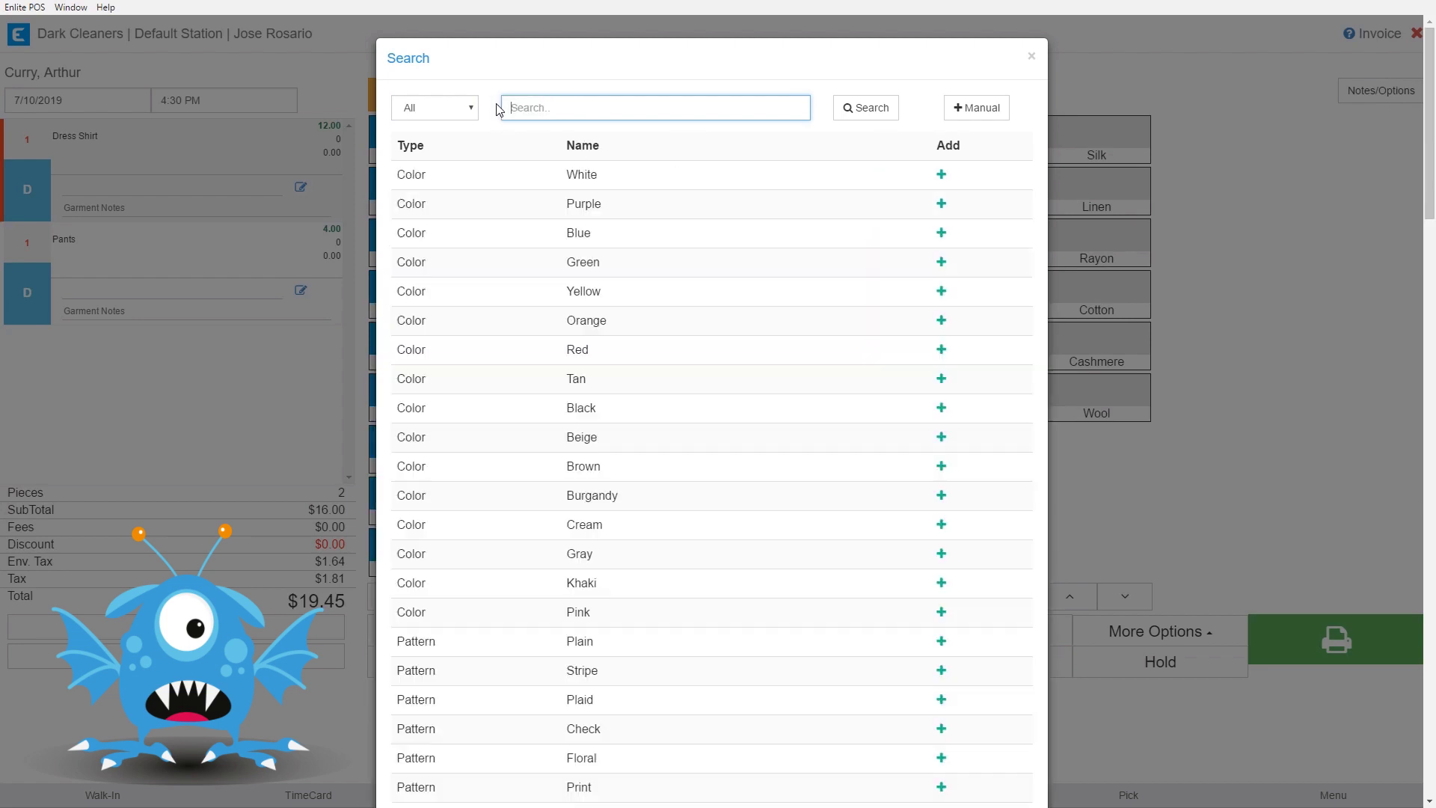
click(454, 109)
click(438, 162)
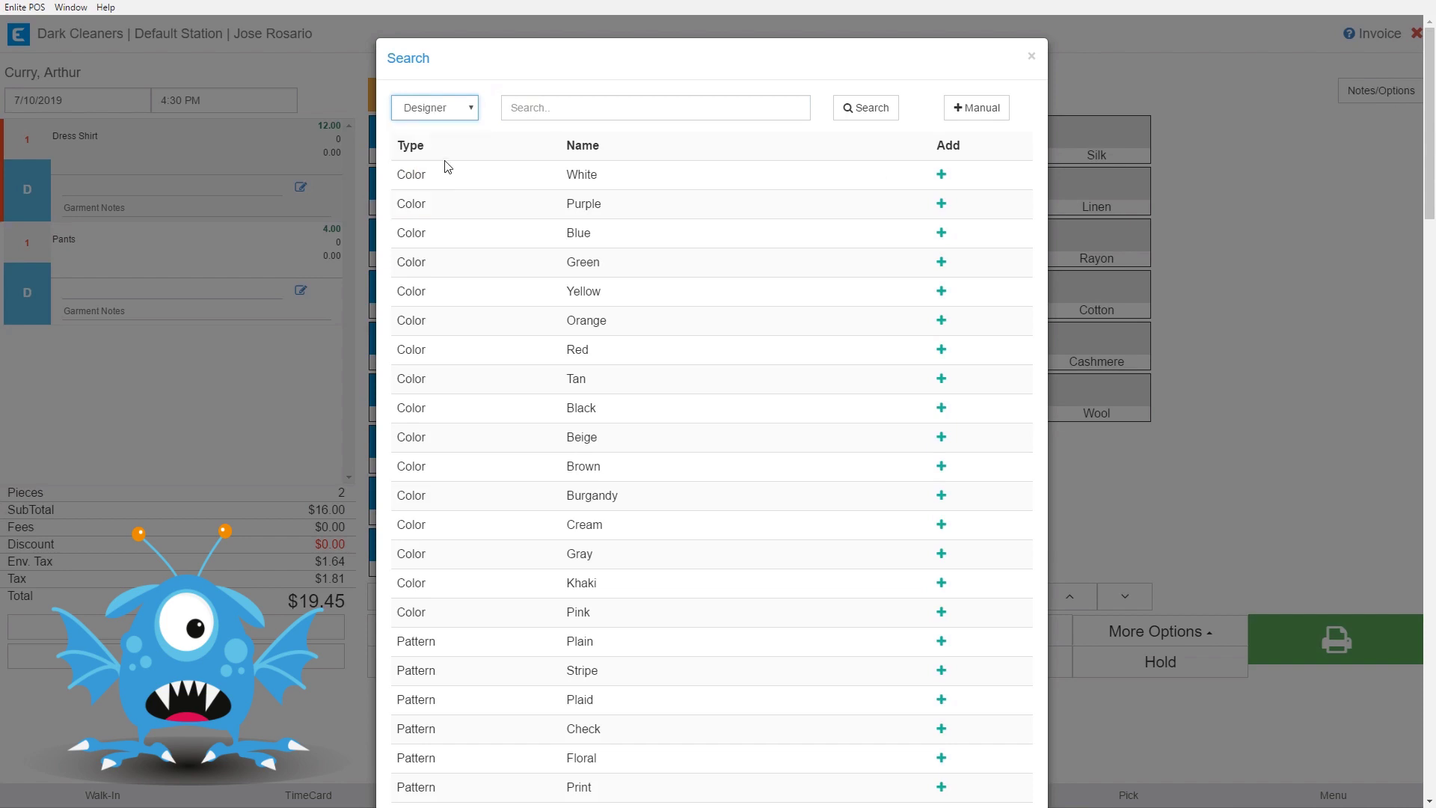
scroll(761, 279, down, 1)
scroll(761, 278, down, 4)
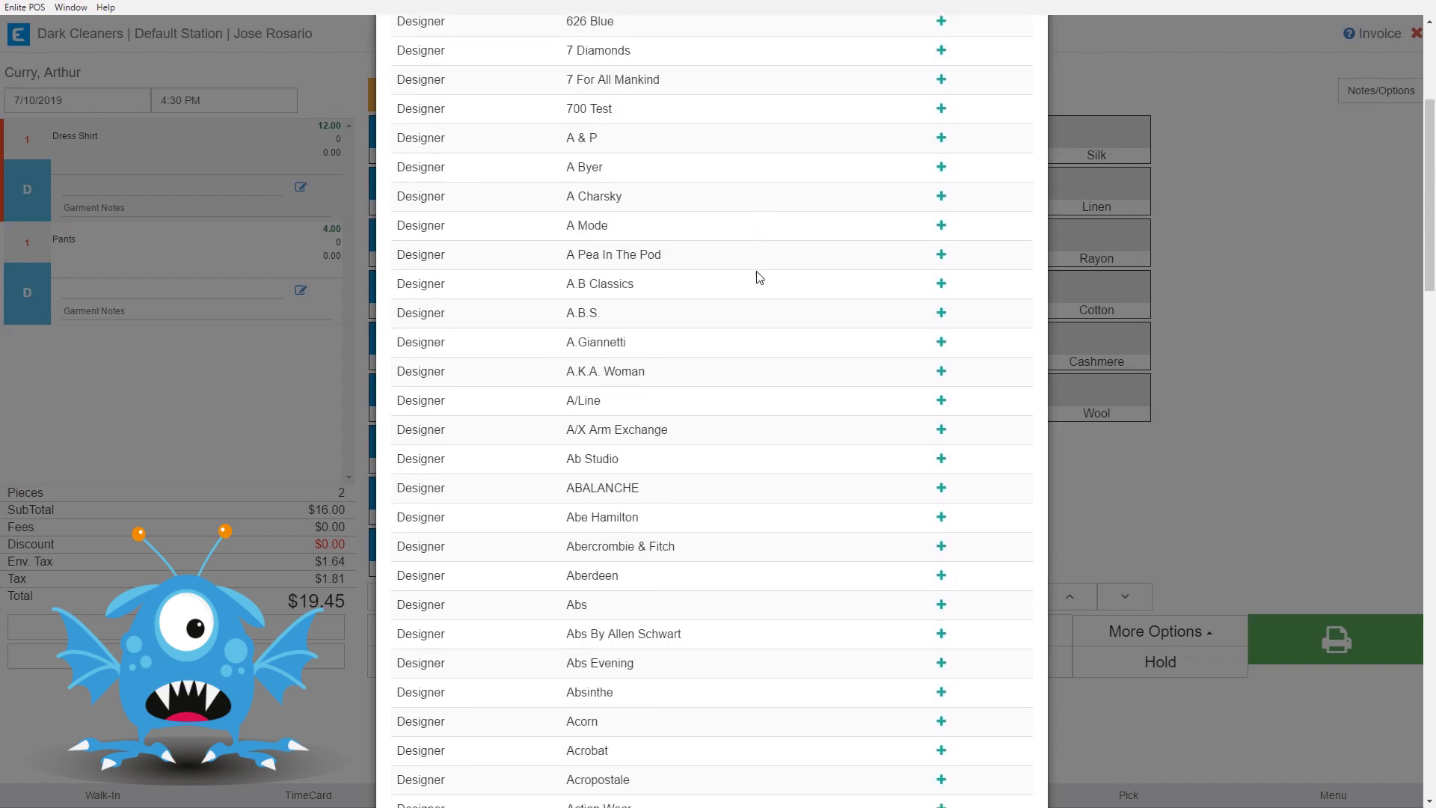
scroll(756, 276, up, 5)
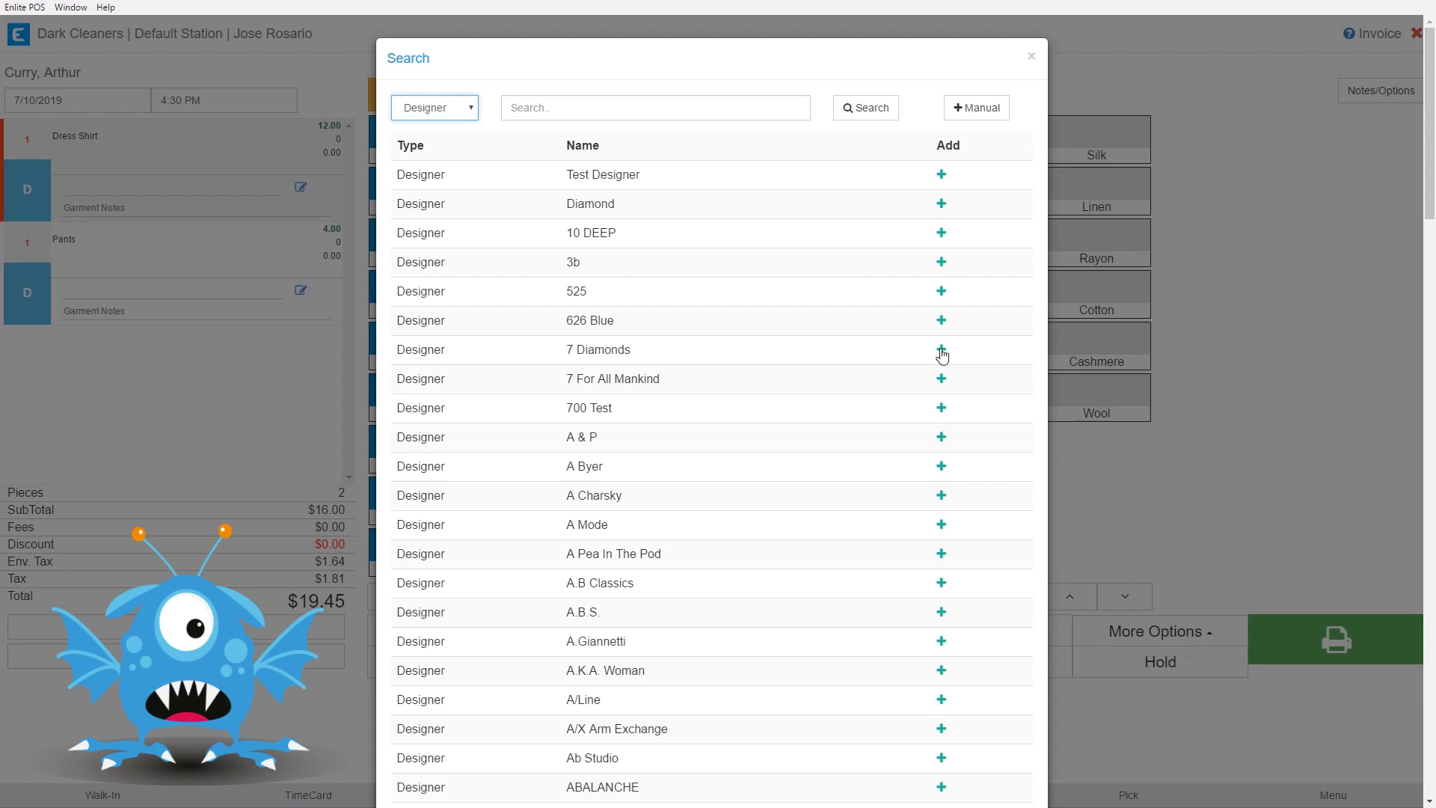
click(941, 382)
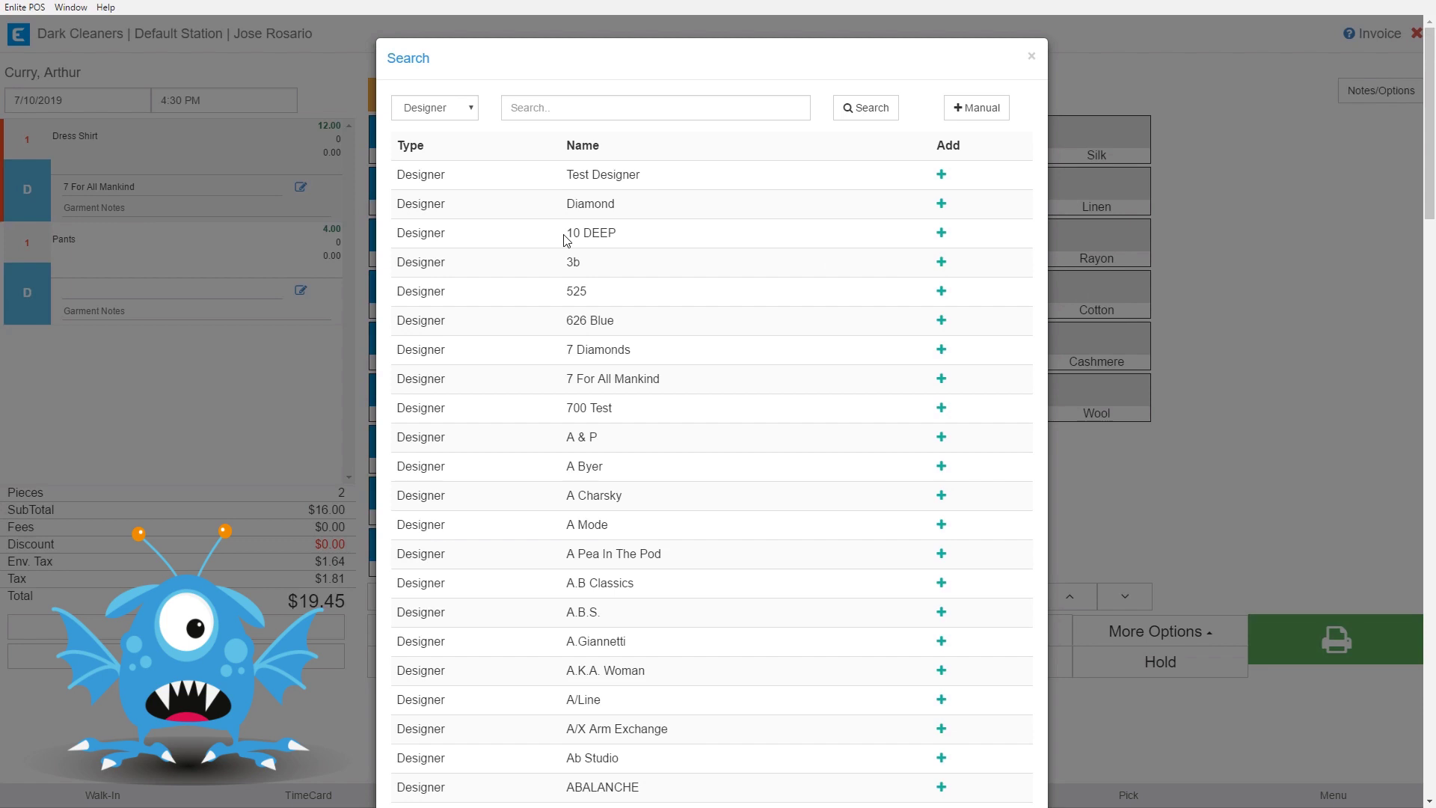
Create a manual modifier of type Designer named DarkPOS and add it to the dress shirt
click(469, 111)
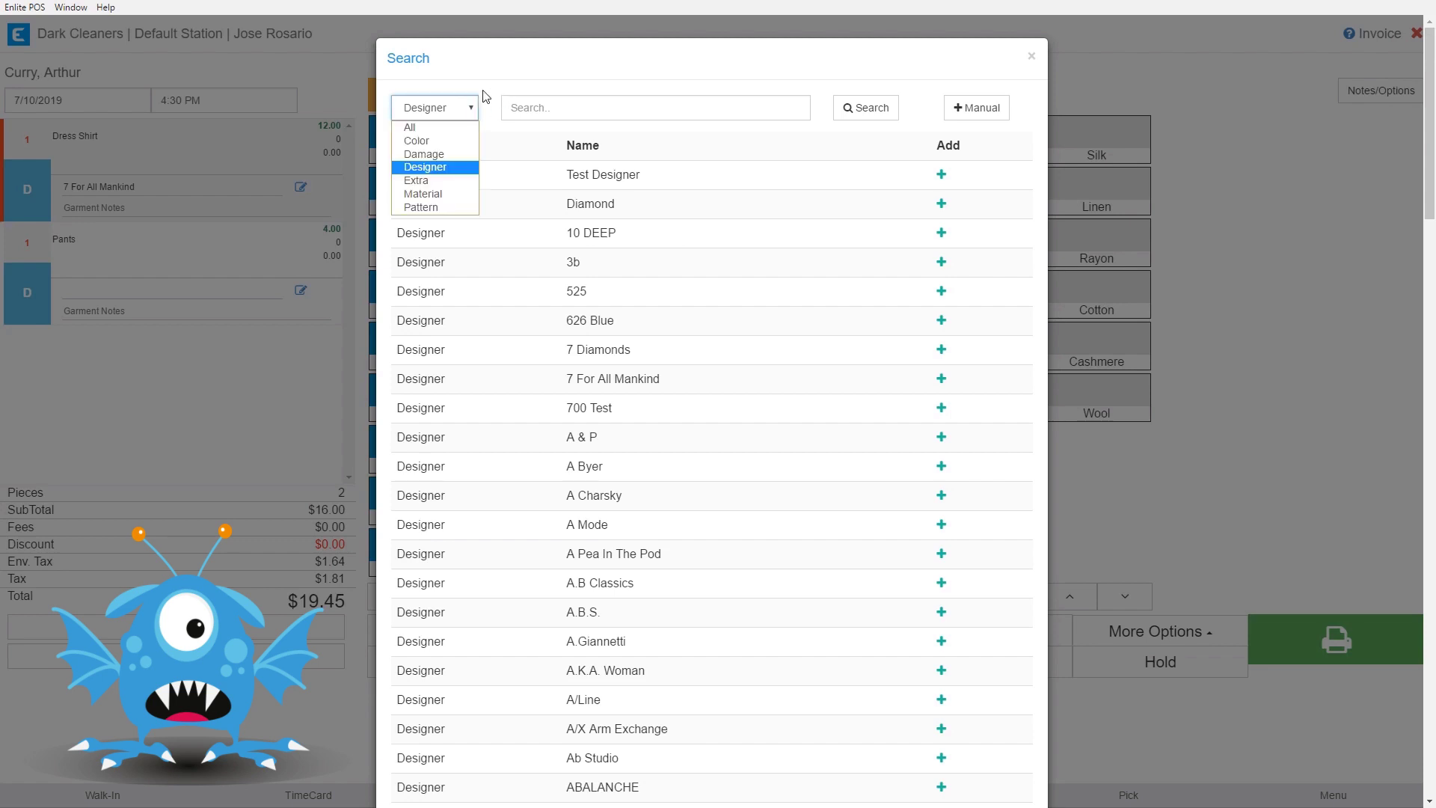
click(492, 104)
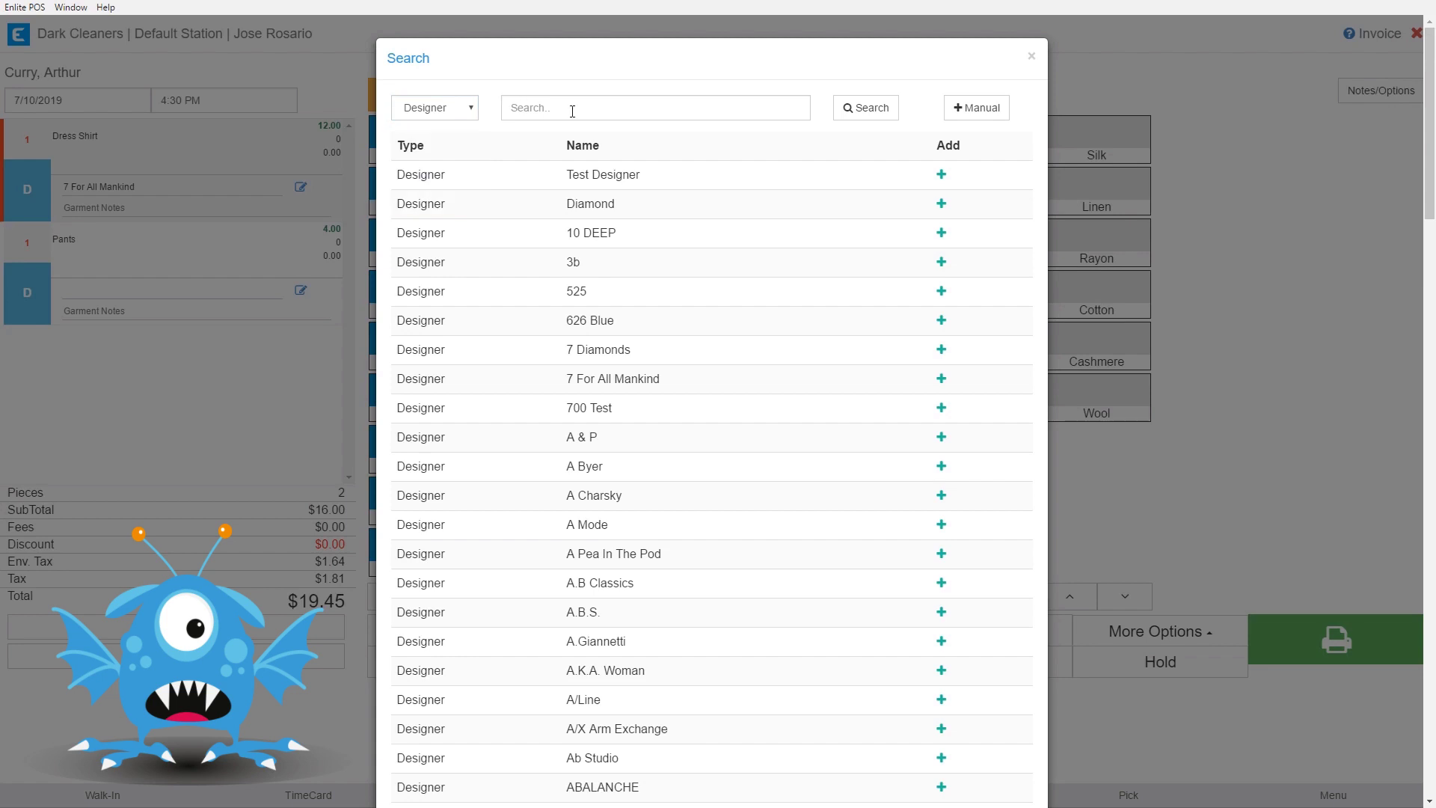
click(976, 118)
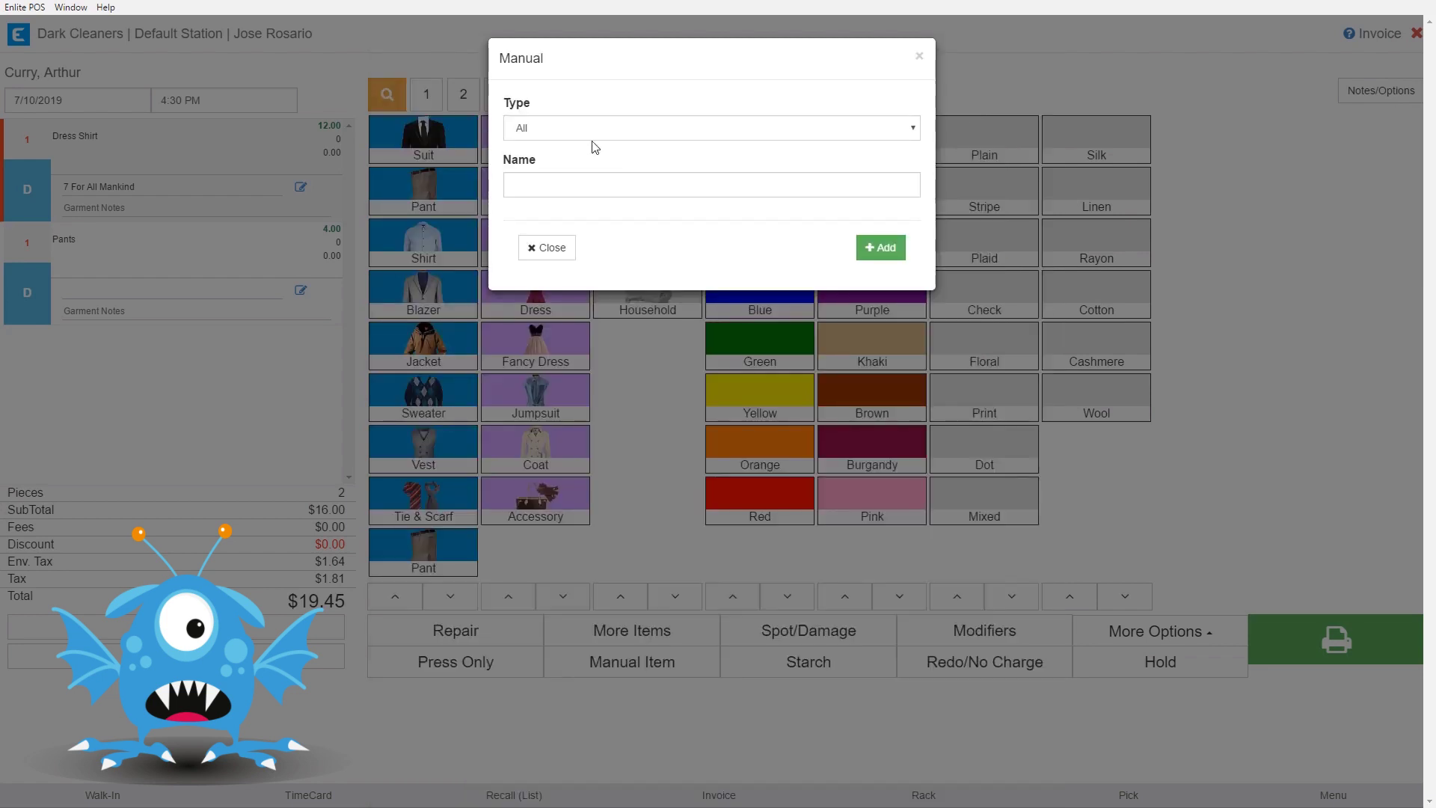
click(572, 128)
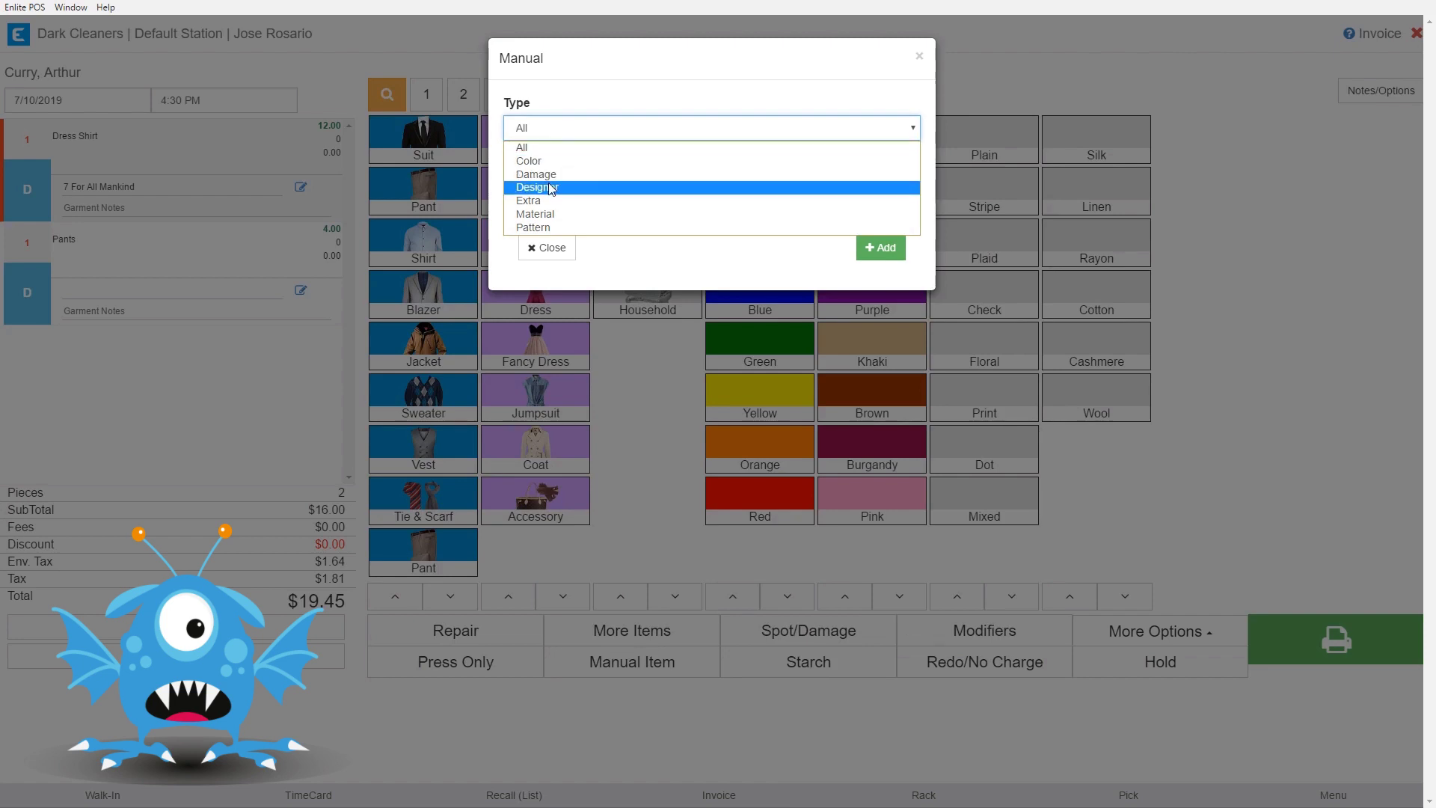
click(549, 184)
click(559, 129)
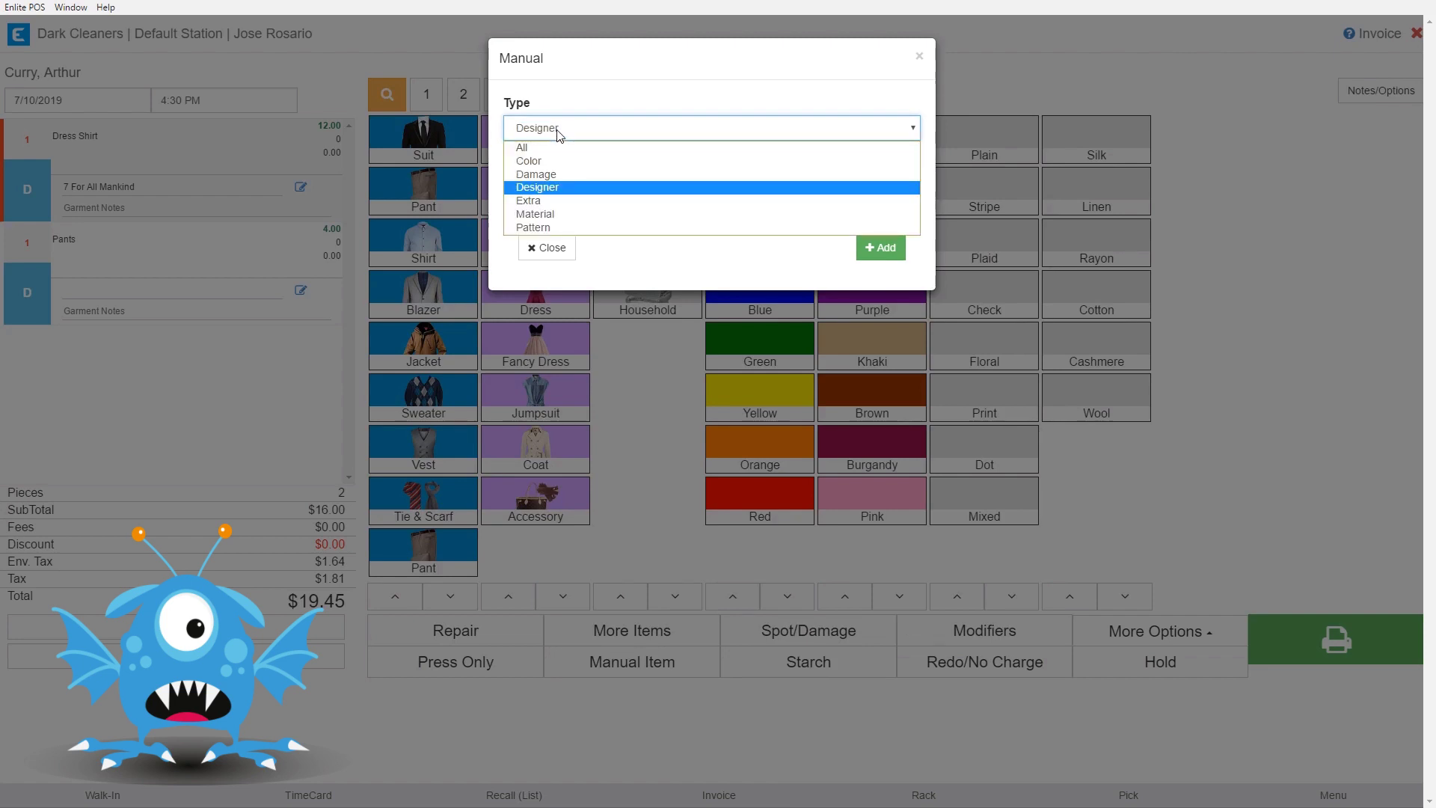
click(556, 187)
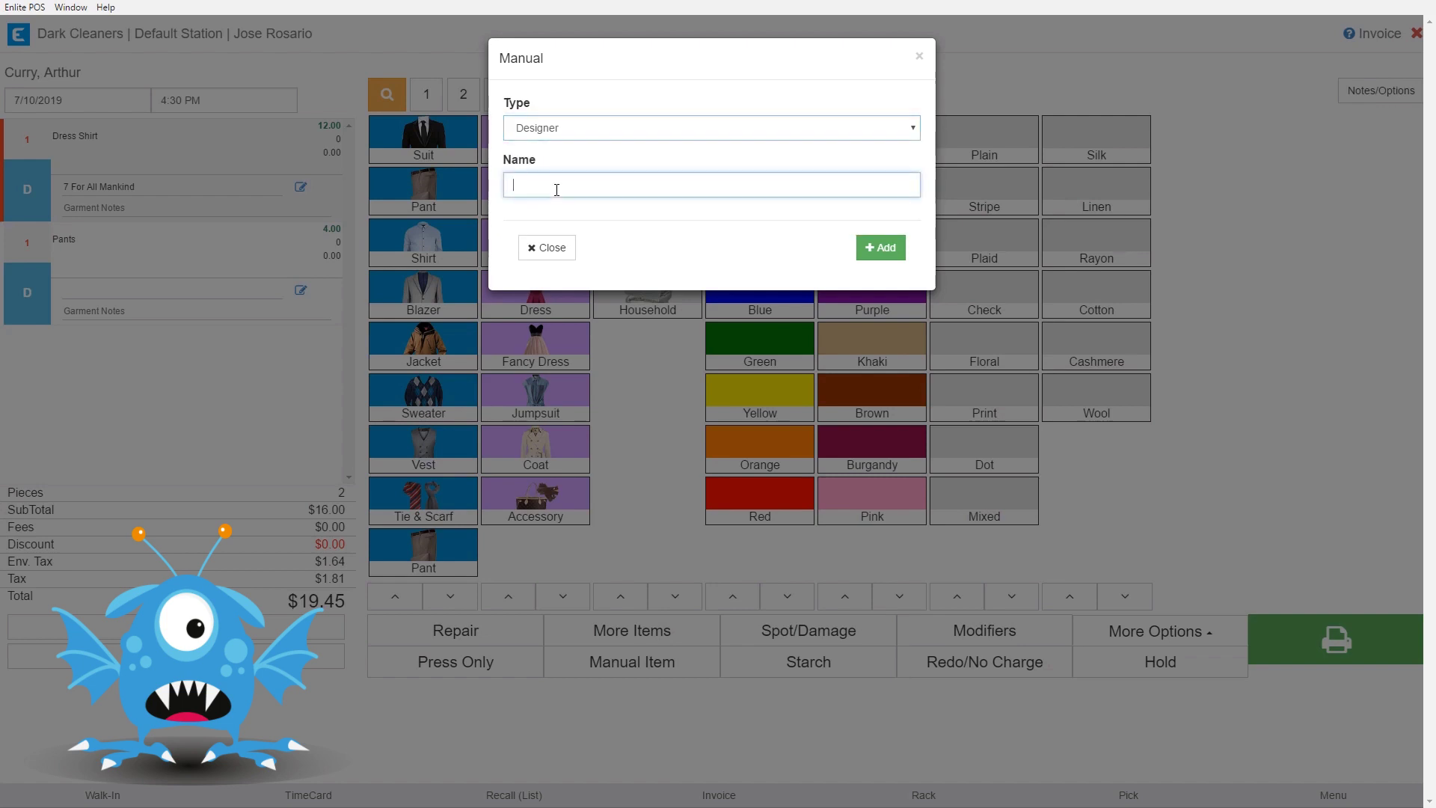
text(DarkPOS)
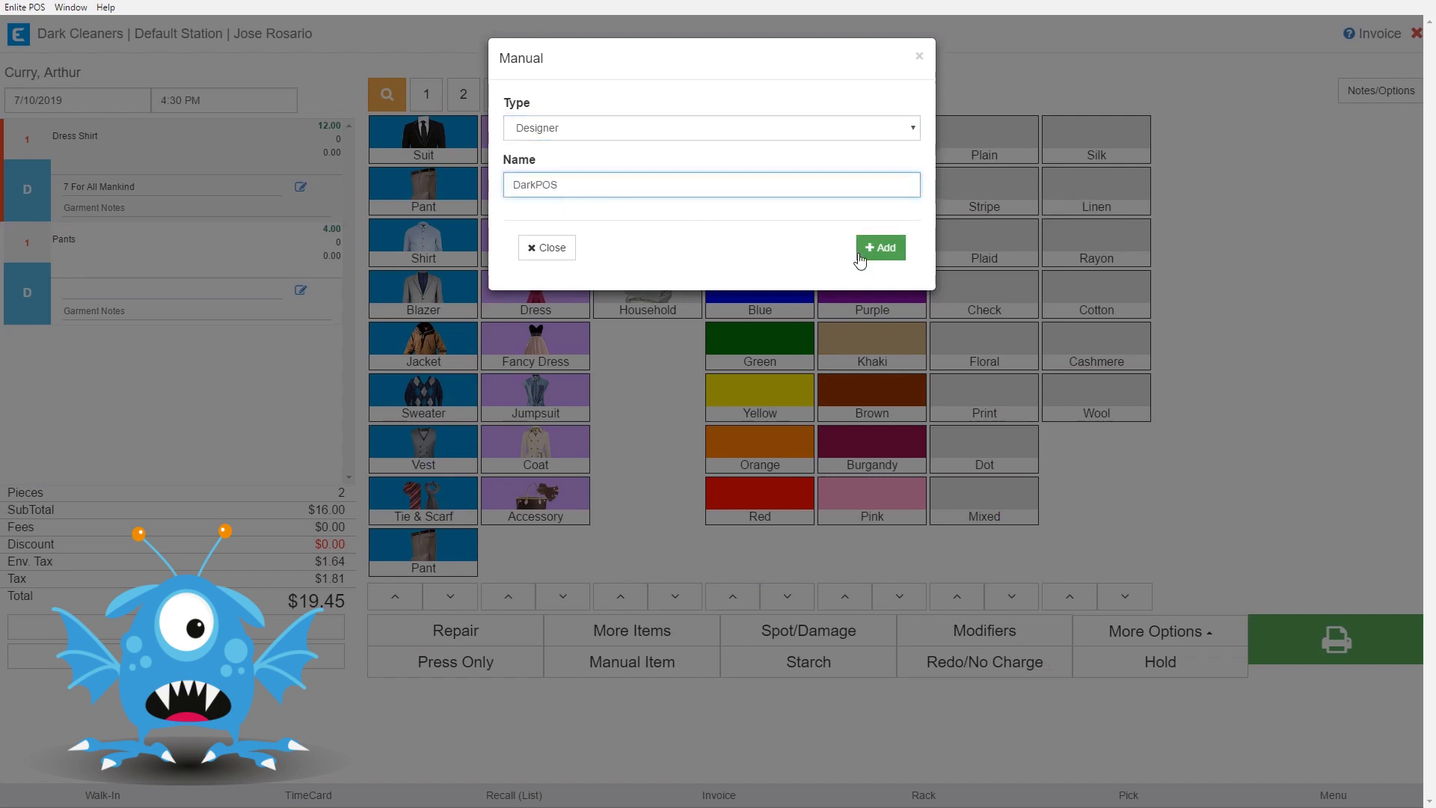
click(886, 253)
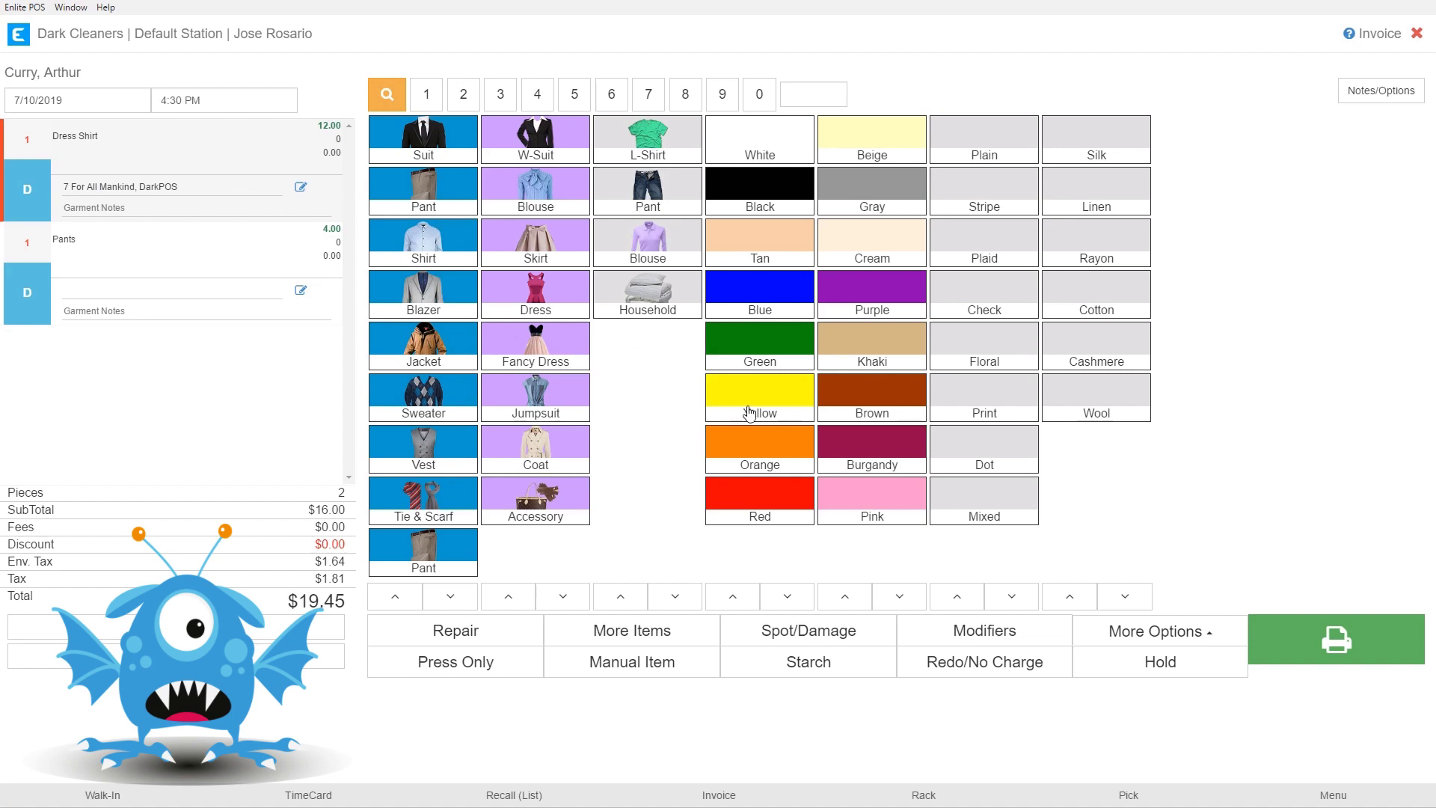
Check the full modifier list for the DarkPOS designer entry and close the list
click(961, 631)
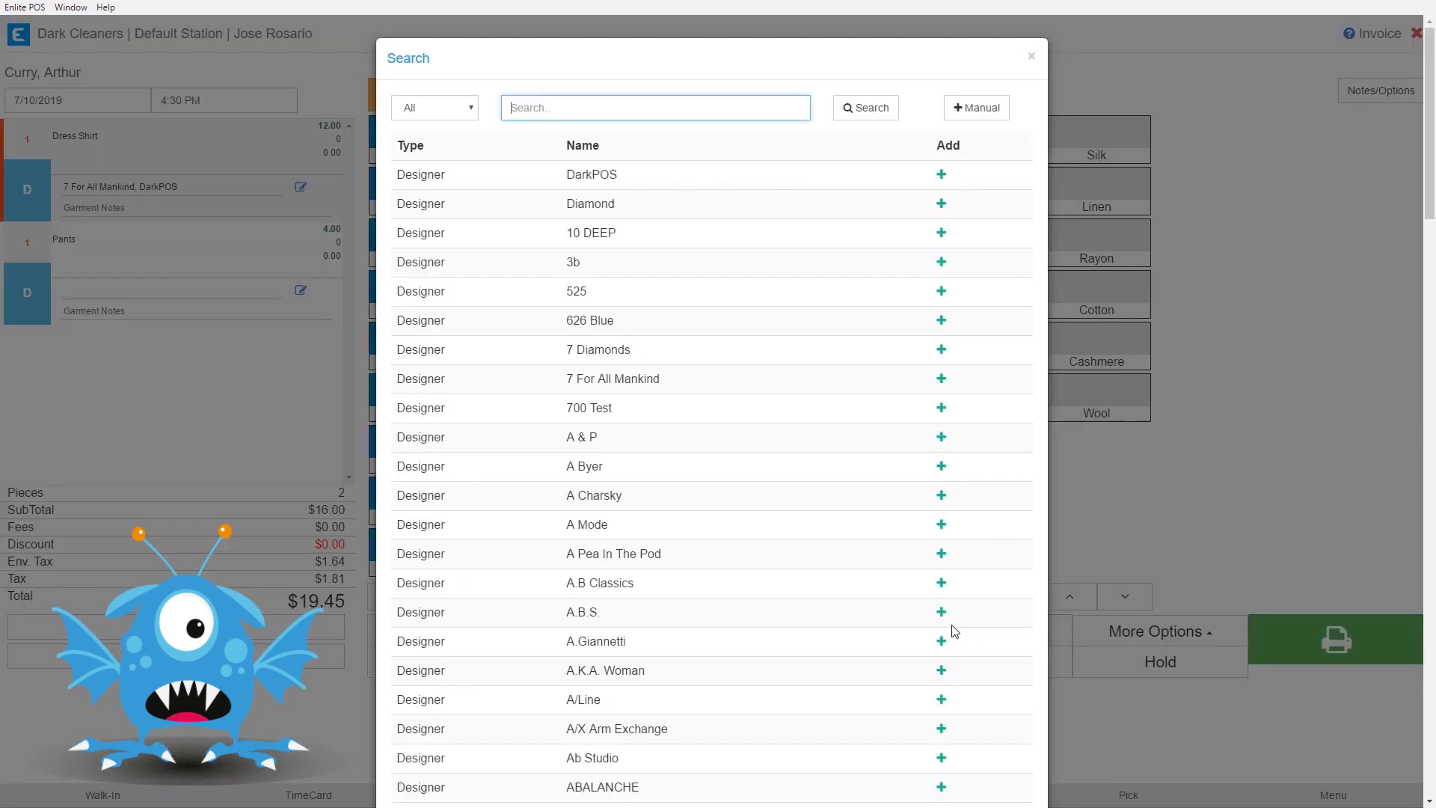
drag(574, 175, 625, 175)
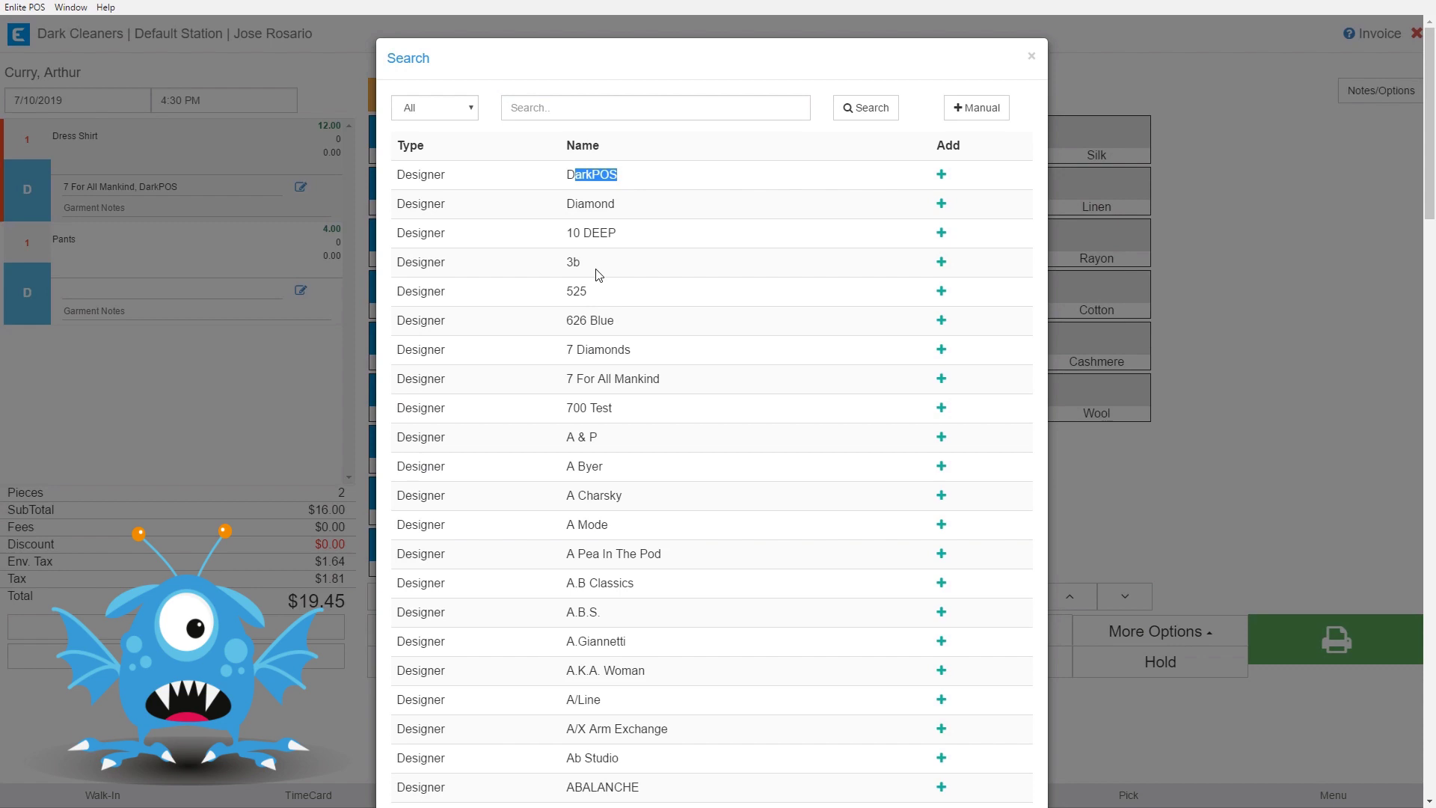
click(1031, 59)
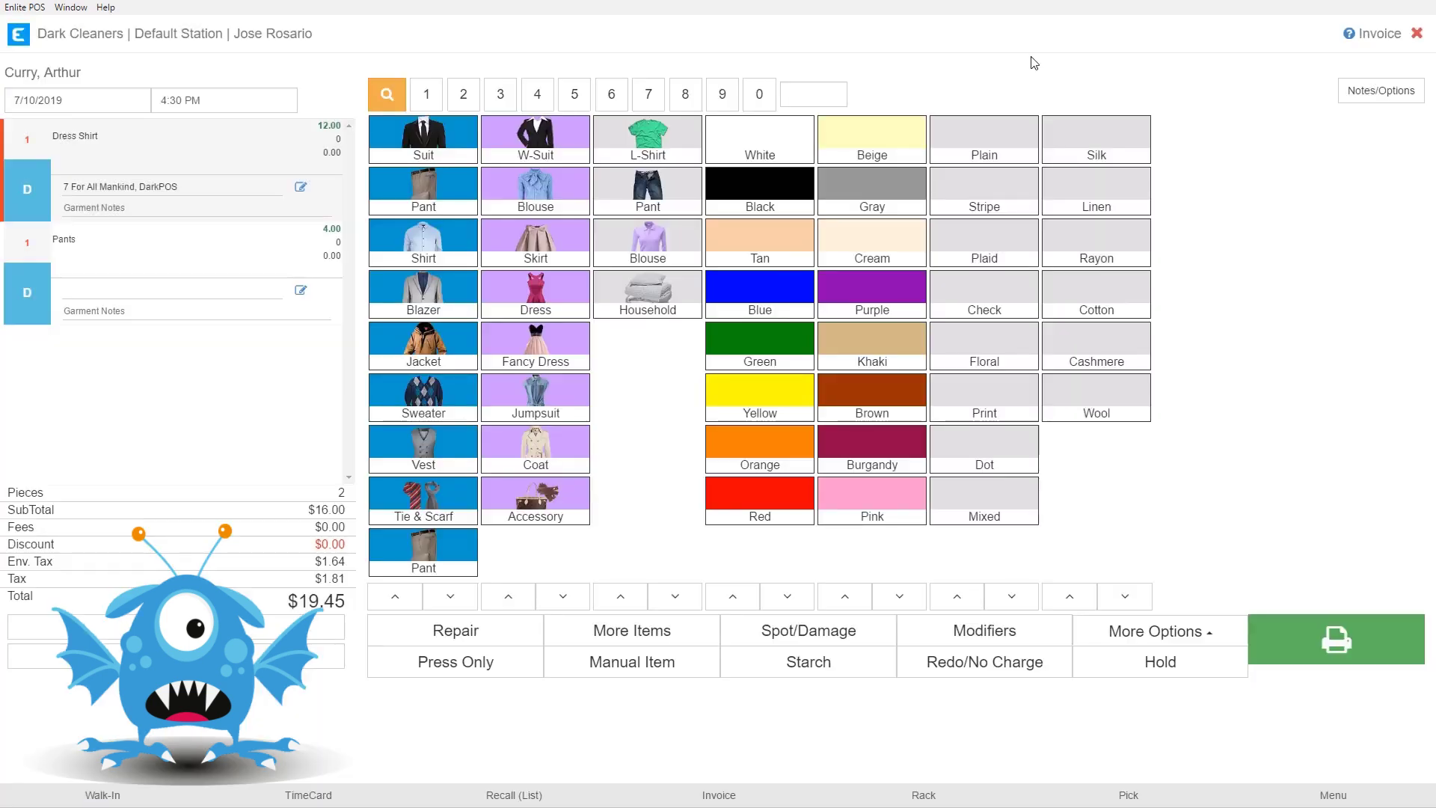